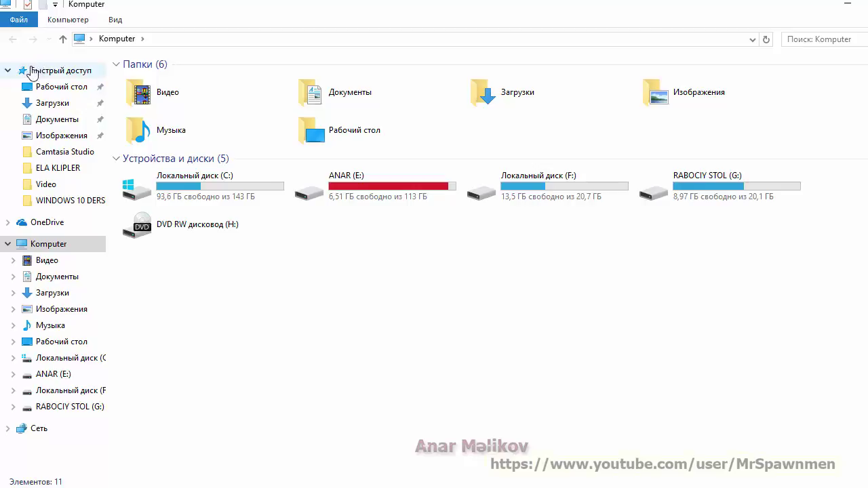
# Step: Show the Quick access view (Быстрый доступ), expand its recent files group (Последние файлы) and look through the listed files
pyautogui.click(48, 71)
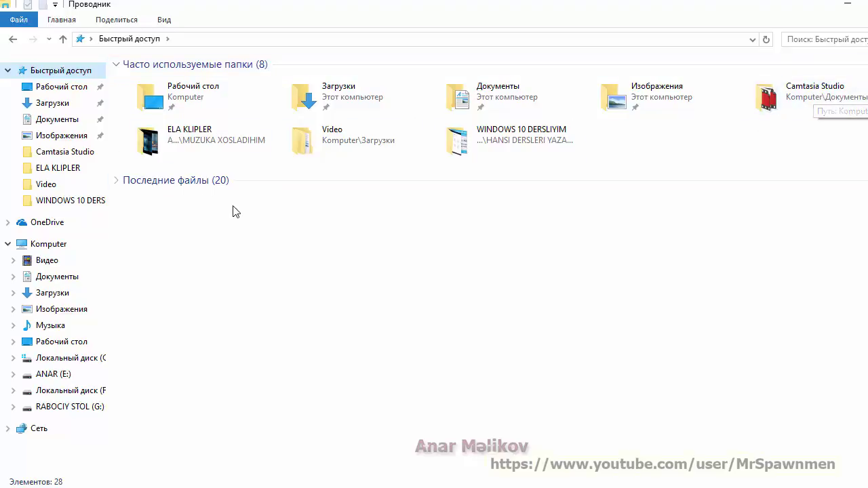
pyautogui.click(117, 182)
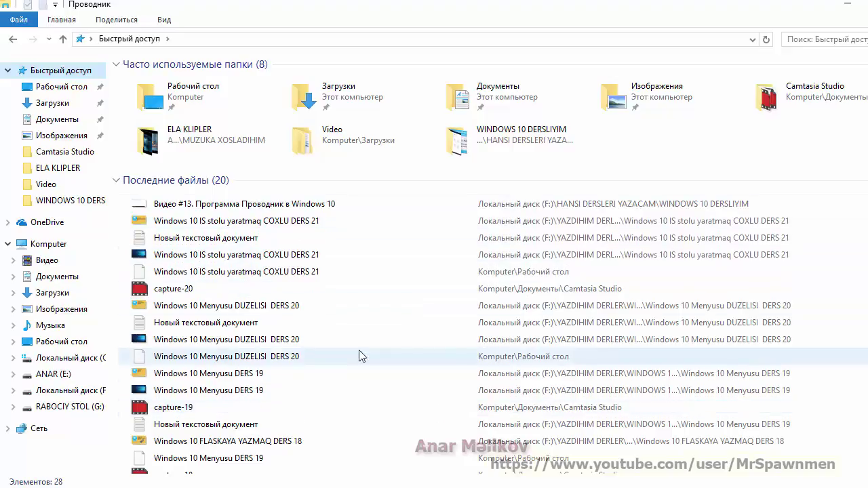
pyautogui.scroll(-2, 457, 271)
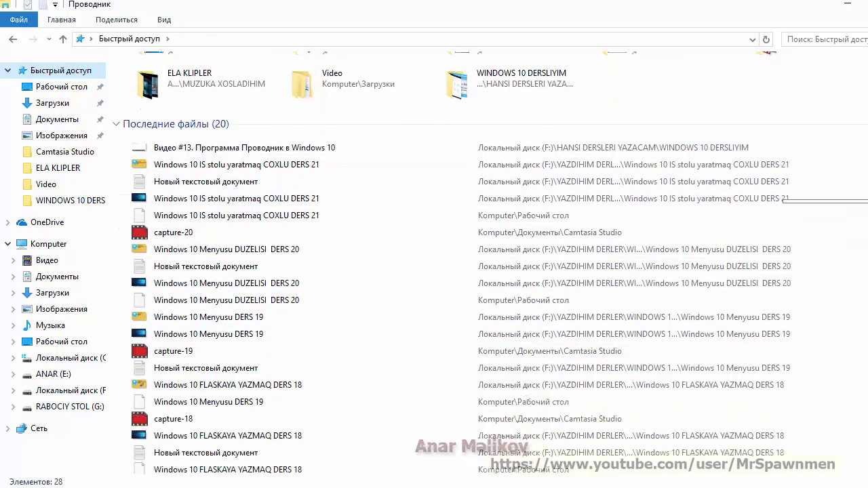
pyautogui.scroll(2, 458, 271)
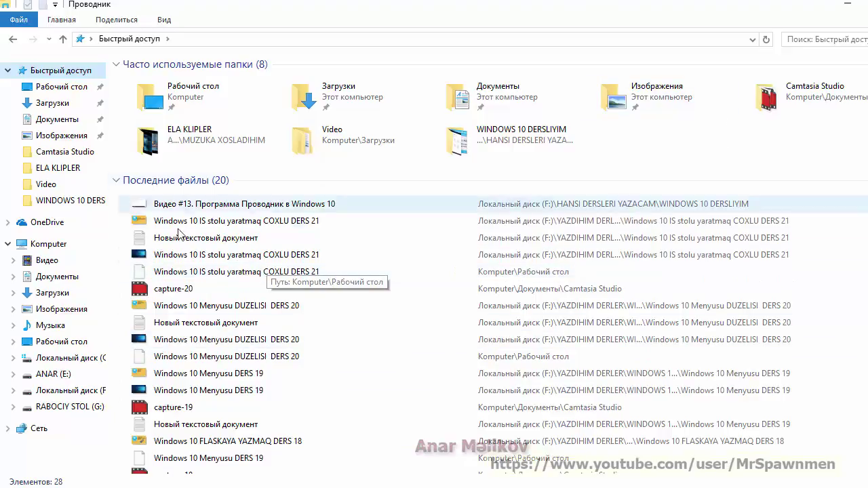
# Step: View the contents of the Документы and Загрузки folders, and of local disk C: under Komputer
pyautogui.click(48, 123)
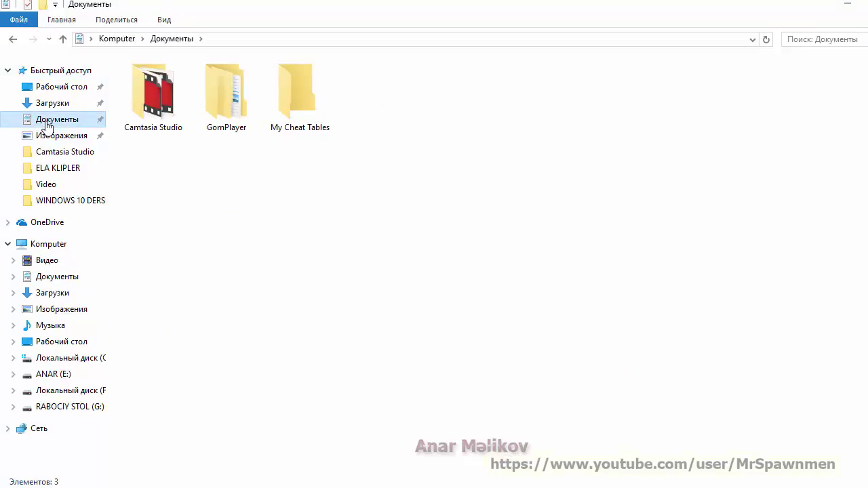
pyautogui.click(51, 106)
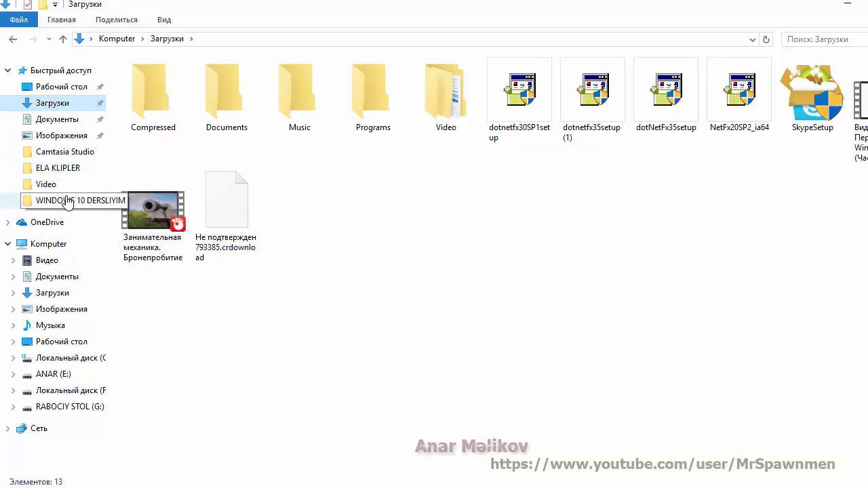
pyautogui.click(50, 246)
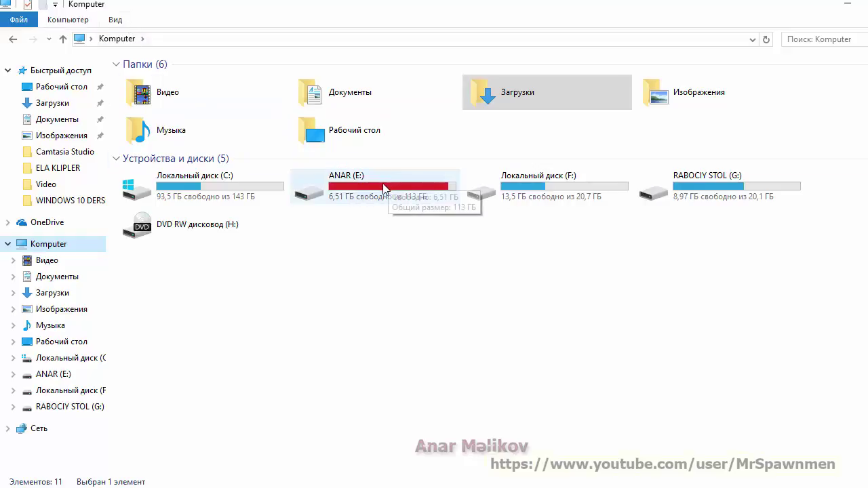
pyautogui.doubleClick(241, 189)
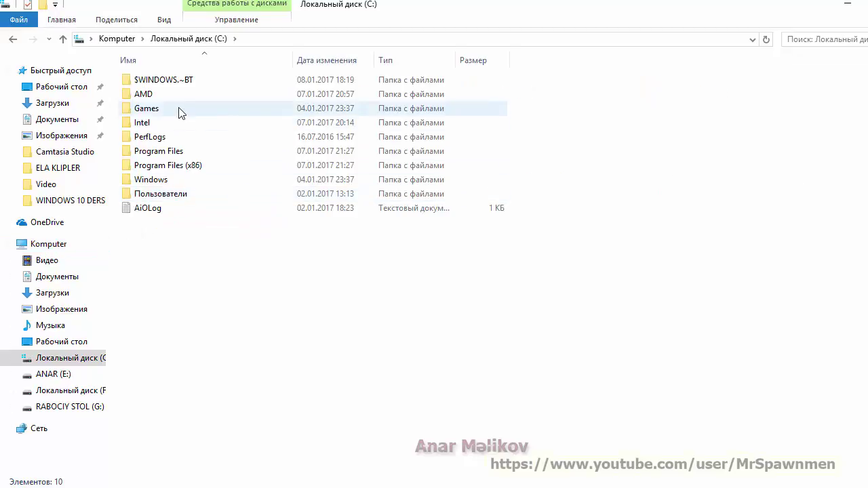
# Step: Look inside the Альбом камеры and Сохраненные фотографии subfolders of Изображения, and return to the Изображения folder
pyautogui.click(62, 136)
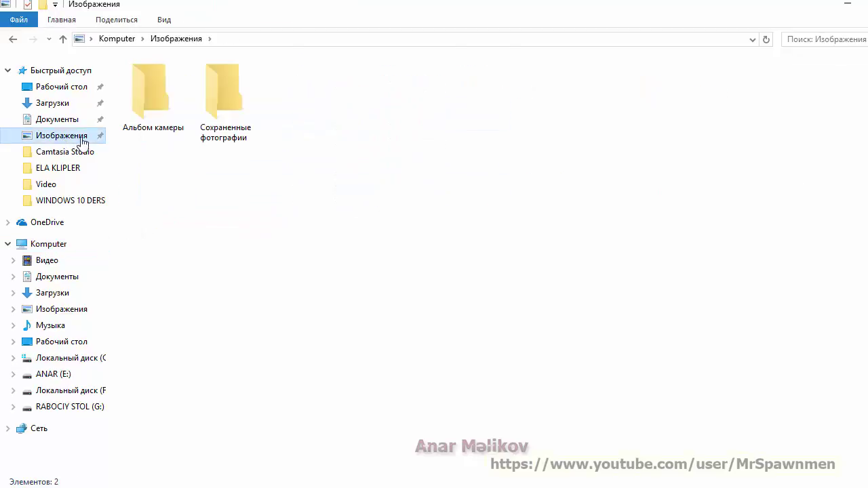
pyautogui.doubleClick(164, 83)
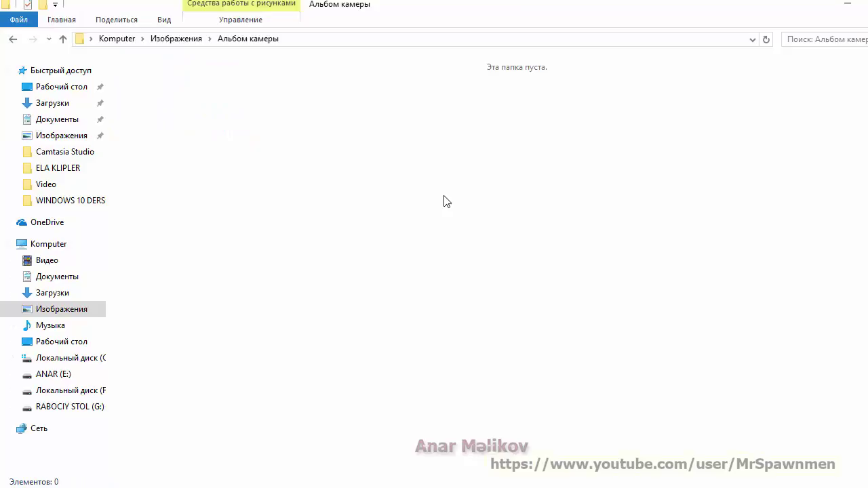
pyautogui.click(13, 40)
pyautogui.doubleClick(228, 95)
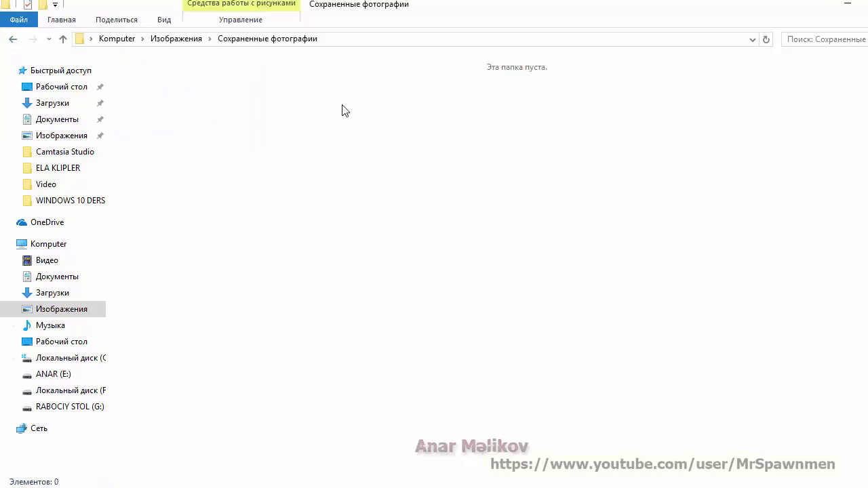
pyautogui.click(13, 40)
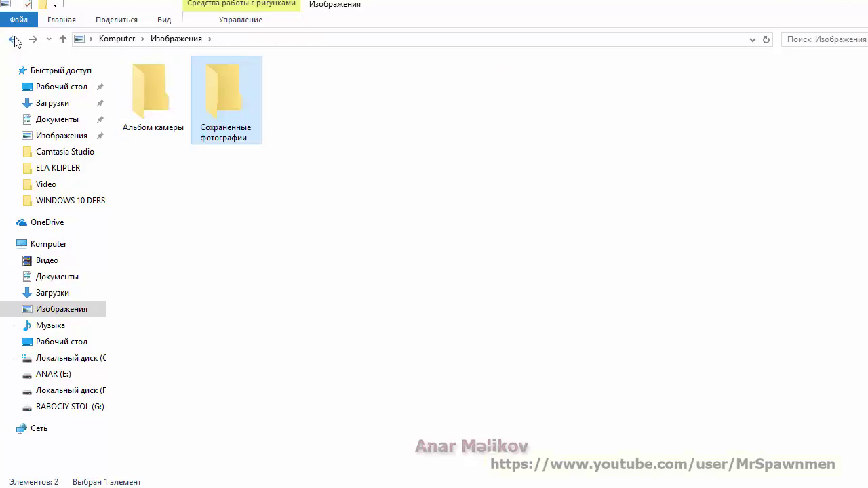
pyautogui.click(64, 137)
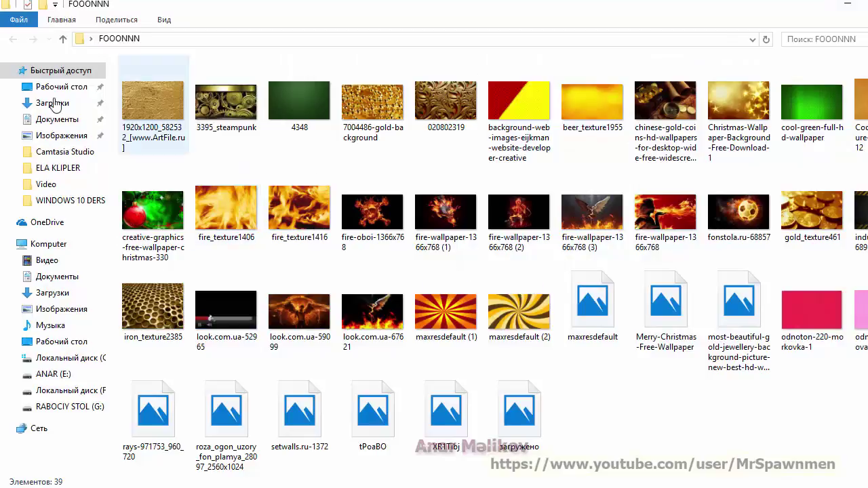
# Step: Turn on the preview pane (Область просмотра) for the FOOONNN folder and preview the image 020802319
pyautogui.click(166, 20)
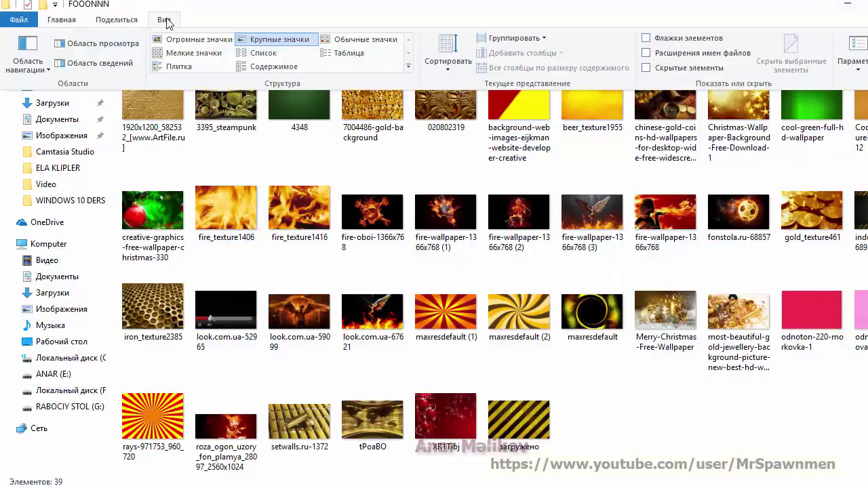
pyautogui.click(105, 44)
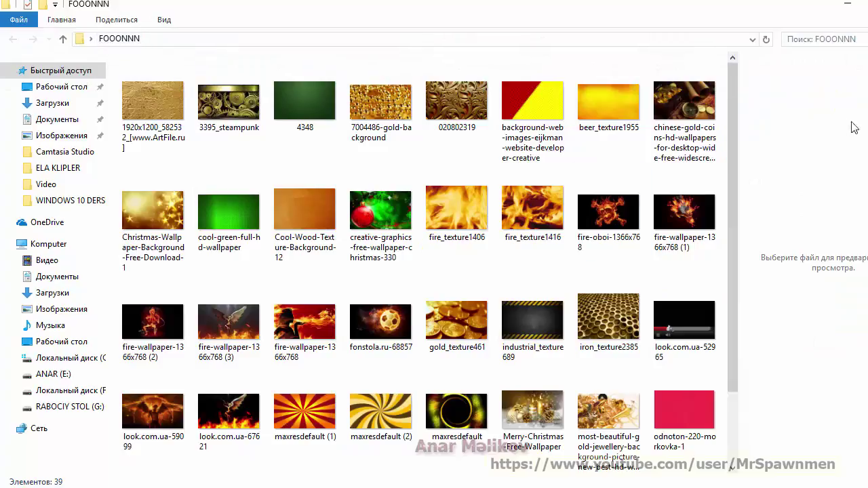
pyautogui.click(453, 103)
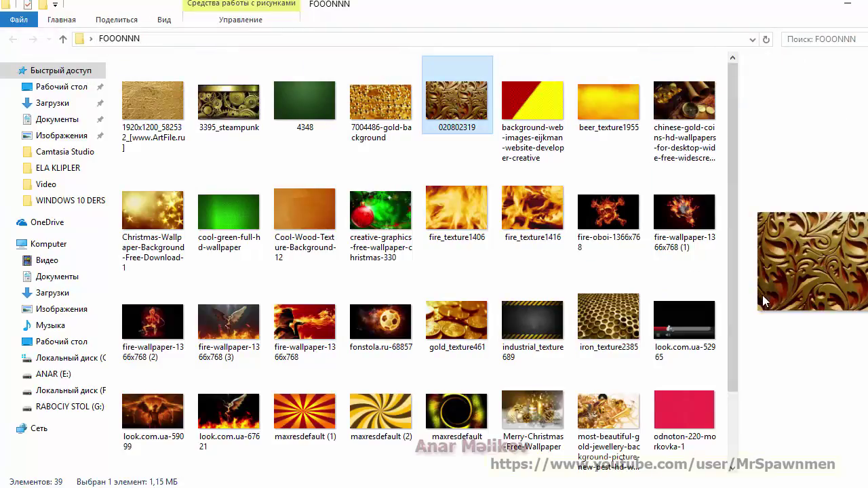
# Step: View the image 020802319 in the photo viewer, close it, and preview fire-wallpaper-1366x768 (1)
pyautogui.doubleClick(794, 262)
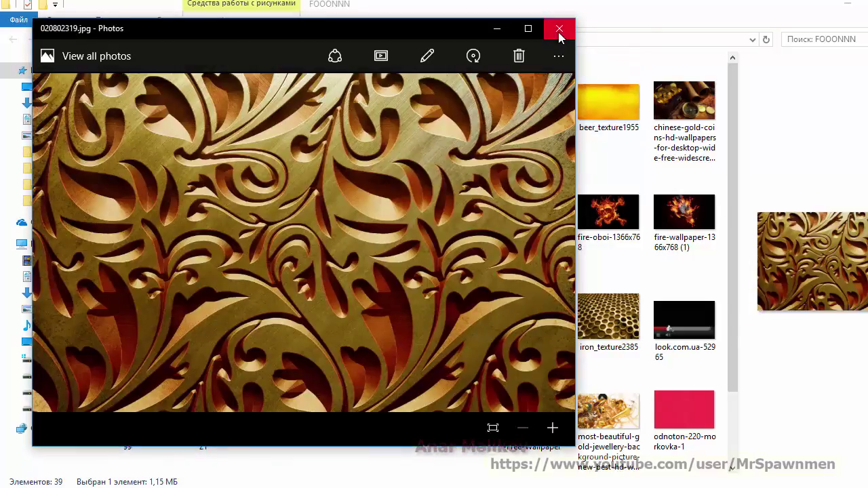
pyautogui.click(559, 29)
pyautogui.click(684, 227)
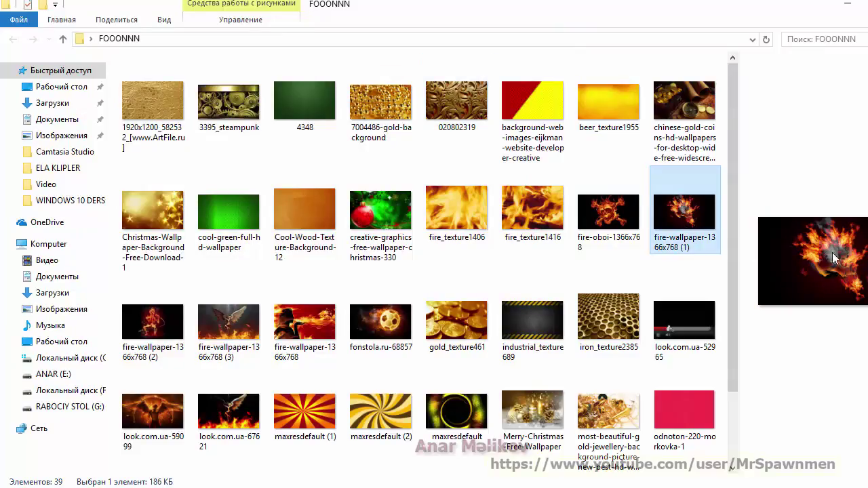
# Step: Show the details pane (Область сведений) for the selected wallpaper, and restore the window to a smaller size fully within the desktop
pyautogui.click(163, 19)
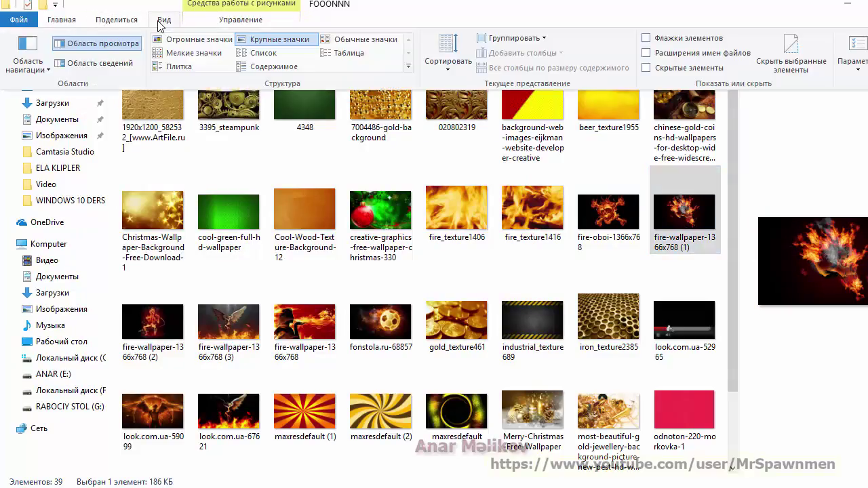
pyautogui.click(95, 64)
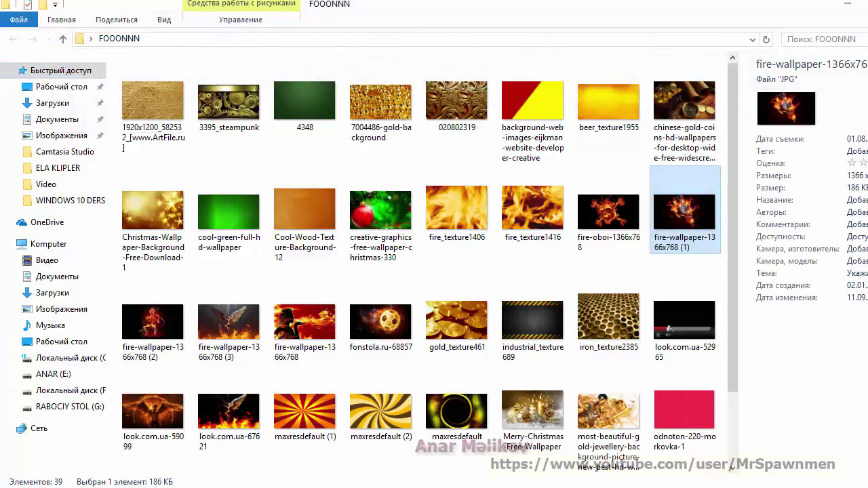
pyautogui.press('super+Down')
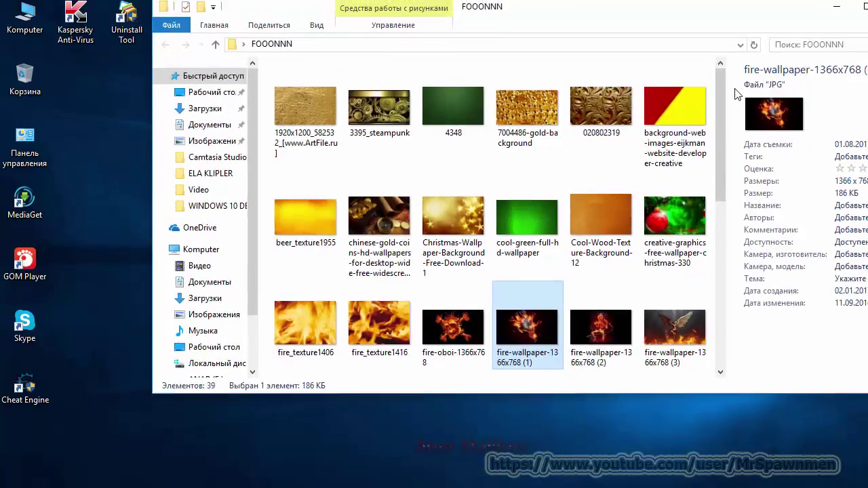
pyautogui.moveTo(774, 15); pyautogui.dragTo(646, 27)
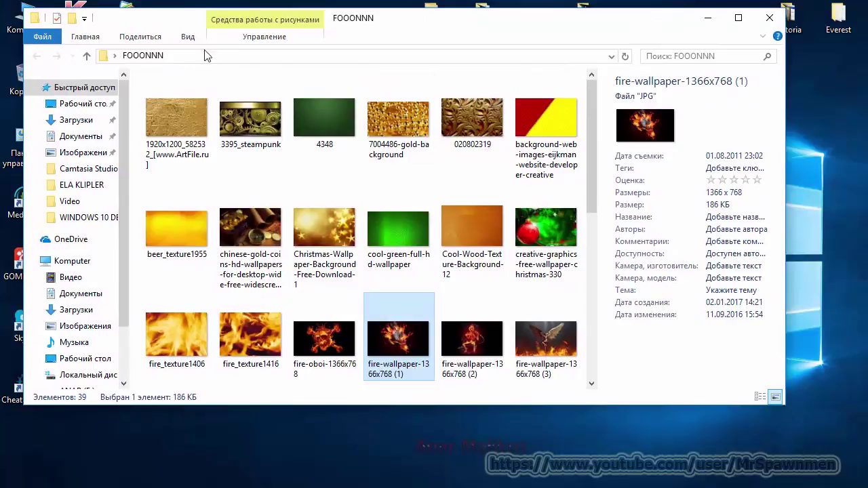
# Step: Switch the folder window from the details pane back to the preview pane (Область просмотра)
pyautogui.click(191, 38)
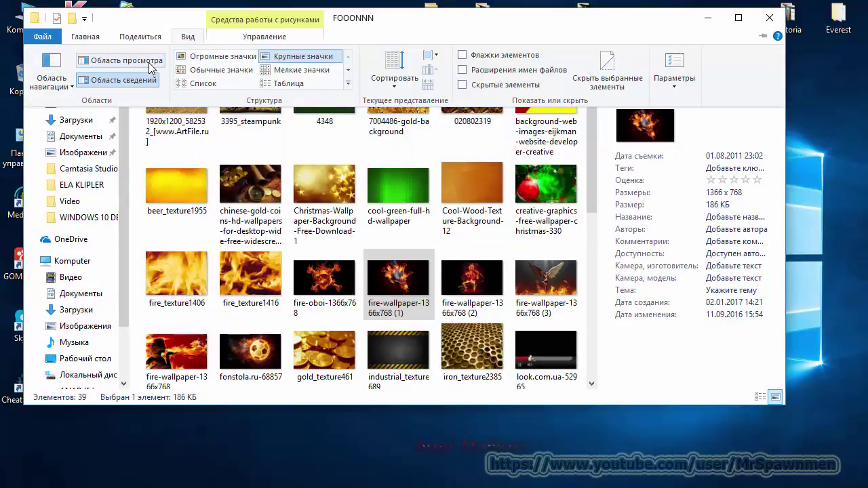
pyautogui.click(40, 59)
# Step: Turn the navigation pane's expand-to-open-folder option (Развернуть до открытой папки) on and back off
pyautogui.click(188, 38)
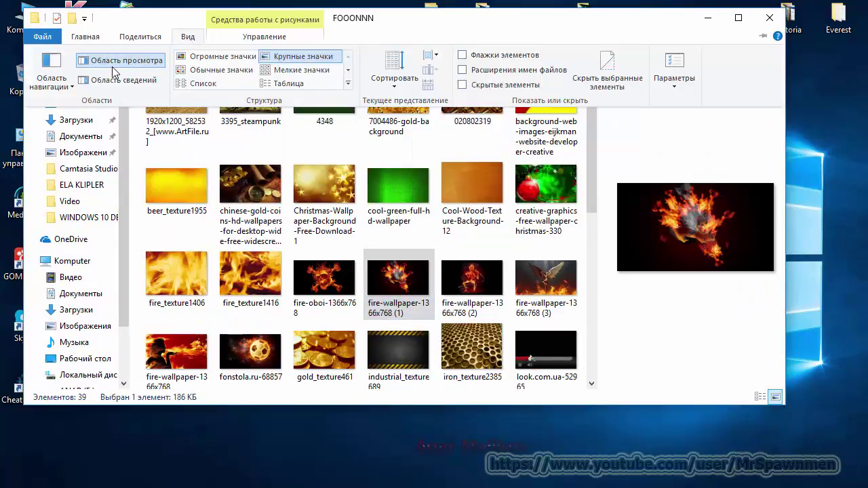
pyautogui.click(61, 80)
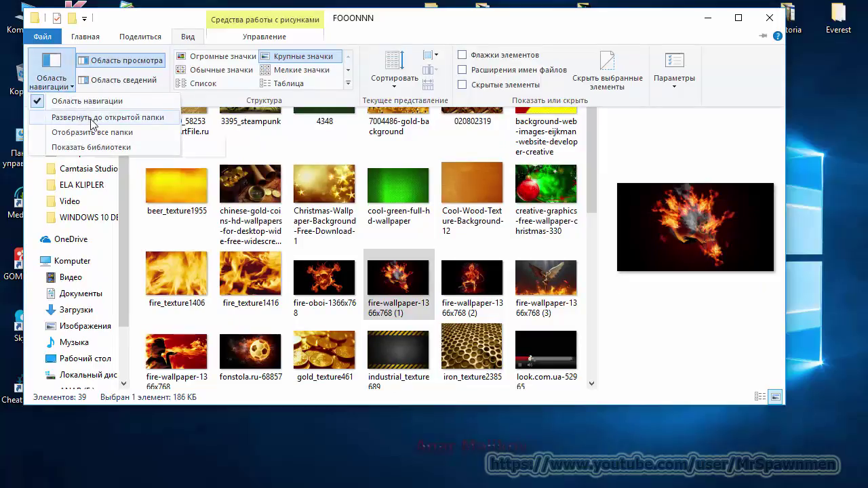
pyautogui.click(152, 120)
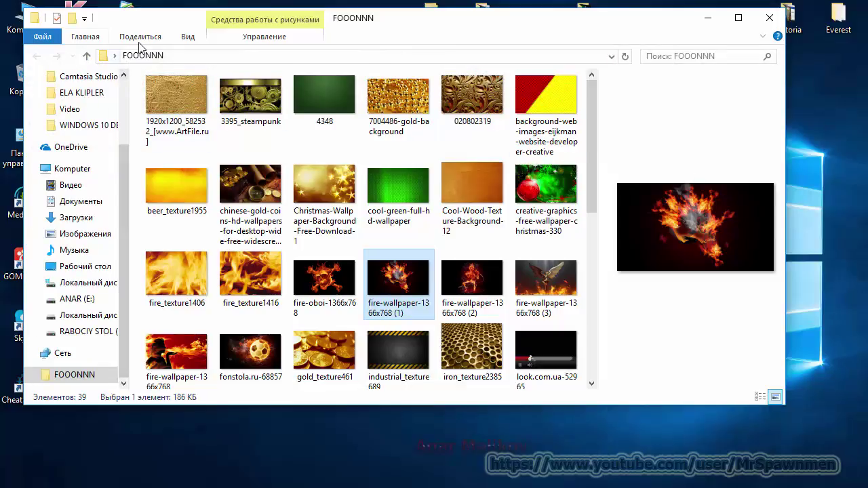
pyautogui.click(186, 38)
pyautogui.click(70, 83)
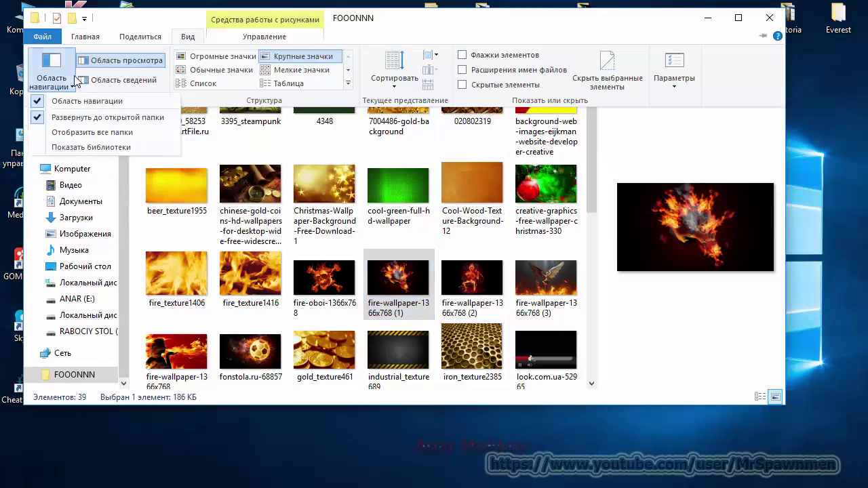
pyautogui.click(54, 117)
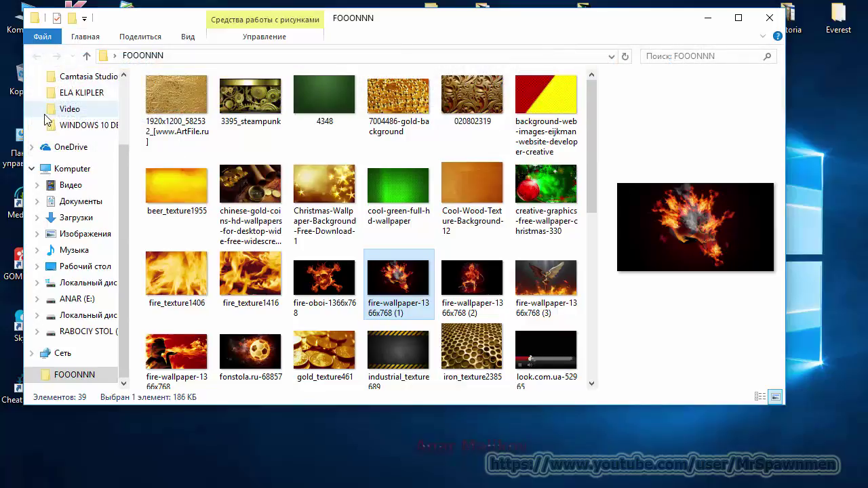
# Step: Change the folder layout to Таблица and select 4348, 3395_steampunk and the chinese-gold-coins image to preview them
pyautogui.click(192, 38)
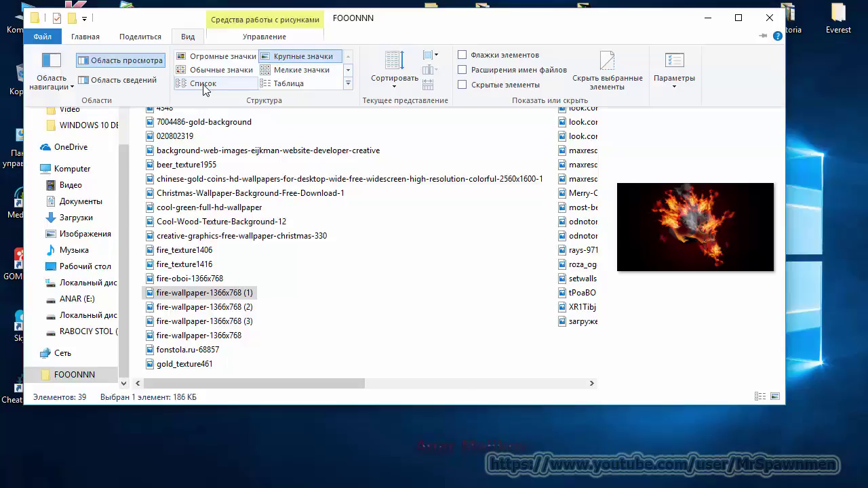
pyautogui.click(281, 87)
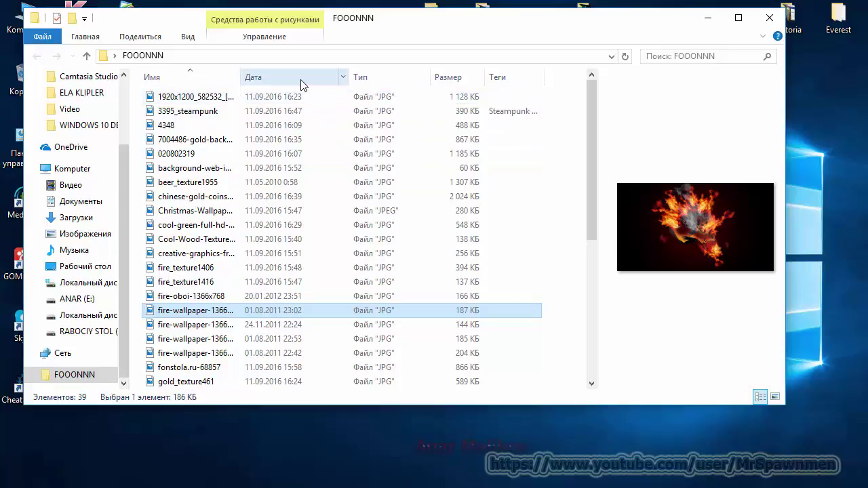
pyautogui.click(207, 126)
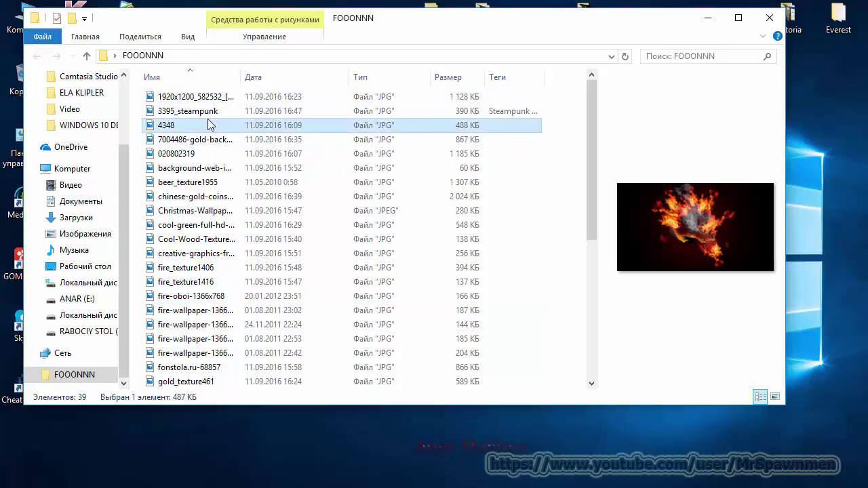
pyautogui.click(215, 113)
pyautogui.click(215, 198)
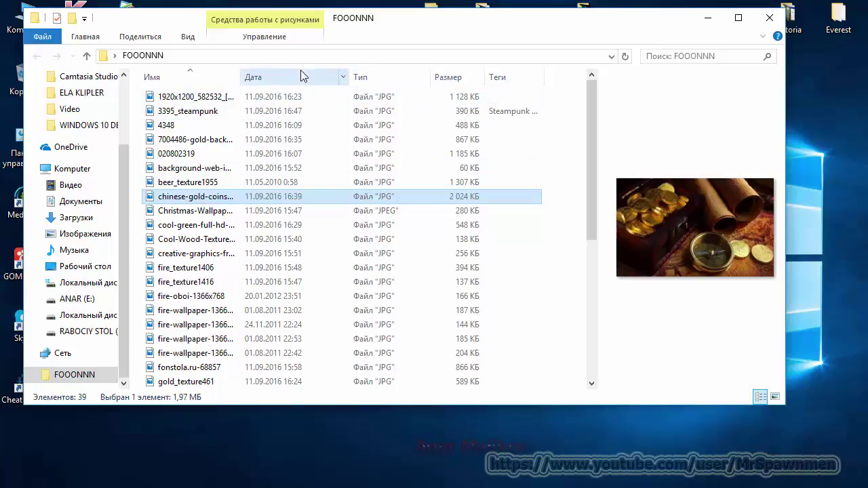
# Step: Add the Дата создания column to the file table and bring it fully into view
pyautogui.rightClick(279, 76)
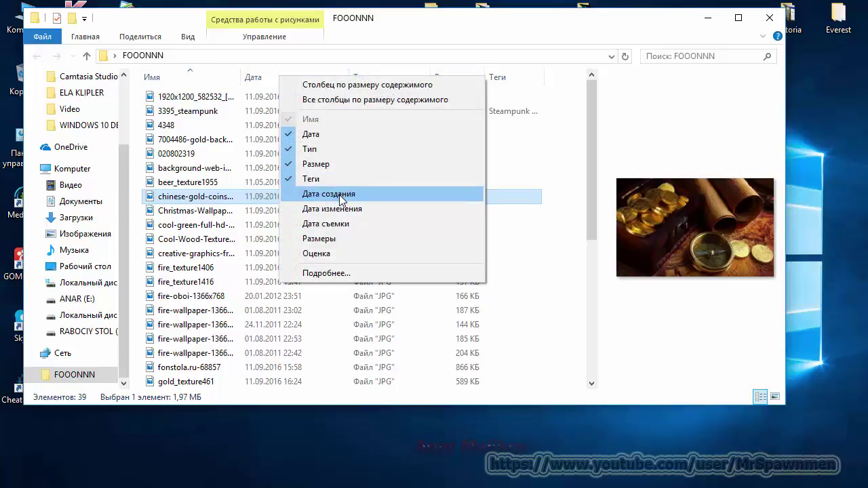
pyautogui.click(341, 196)
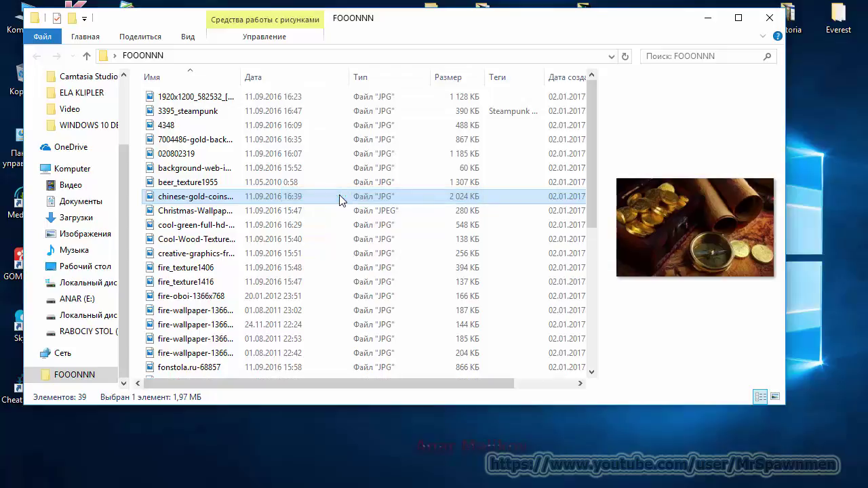
pyautogui.moveTo(446, 384); pyautogui.dragTo(549, 384)
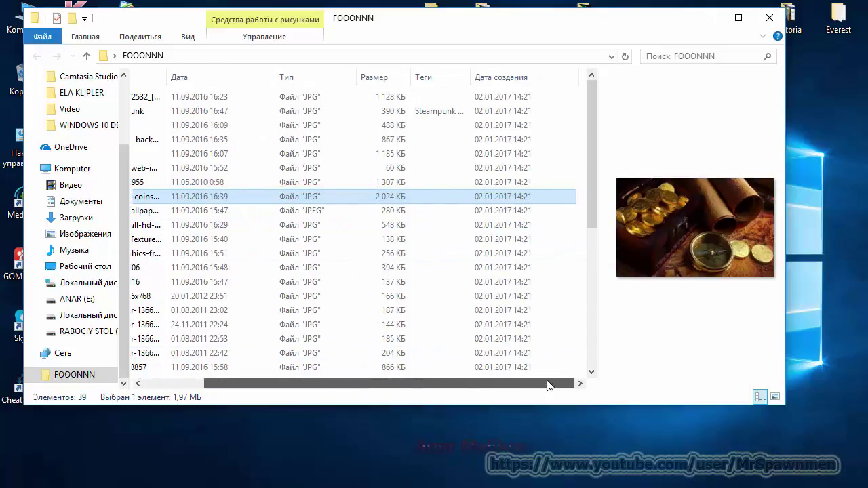
# Step: Add the Размеры column to the file table and bring it fully into view
pyautogui.rightClick(237, 81)
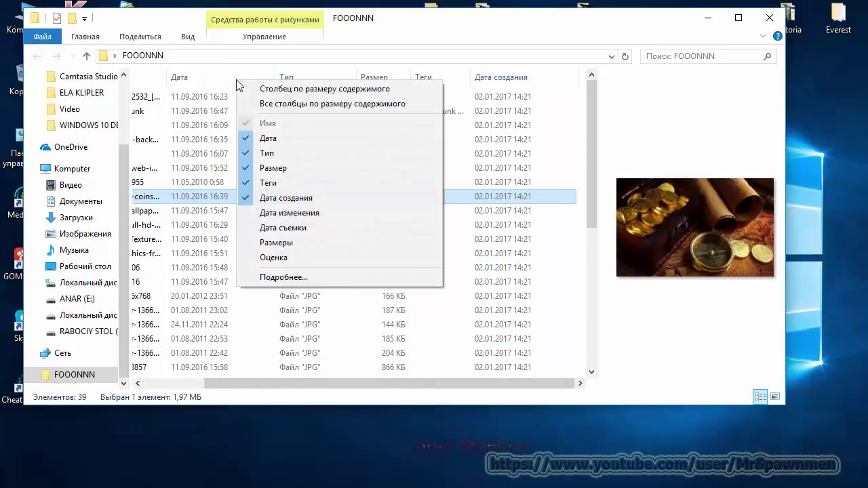
pyautogui.click(312, 242)
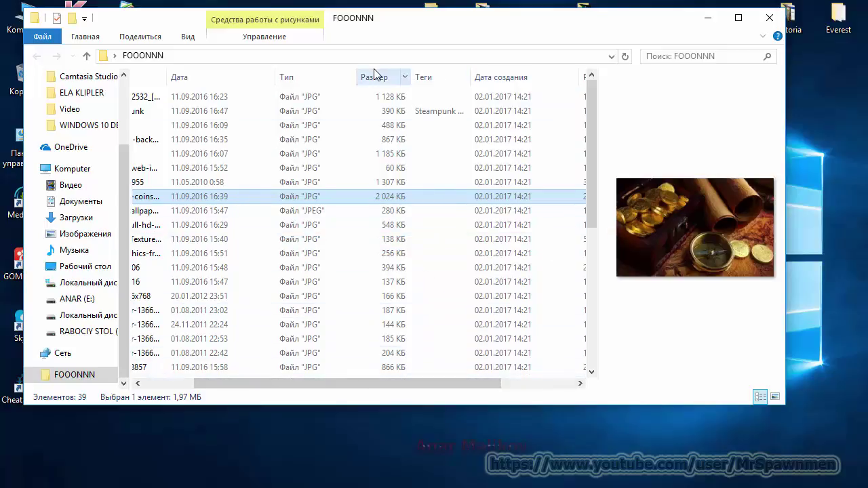
pyautogui.moveTo(438, 384); pyautogui.dragTo(493, 388)
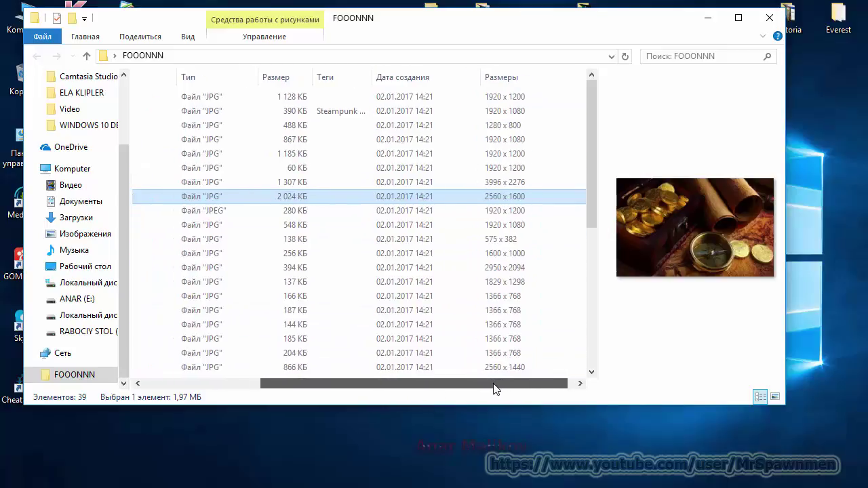
# Step: Select several images, ending with chinese-gold-coins, to compare their previews with the Размеры column, and return to the Имя column
pyautogui.click(521, 100)
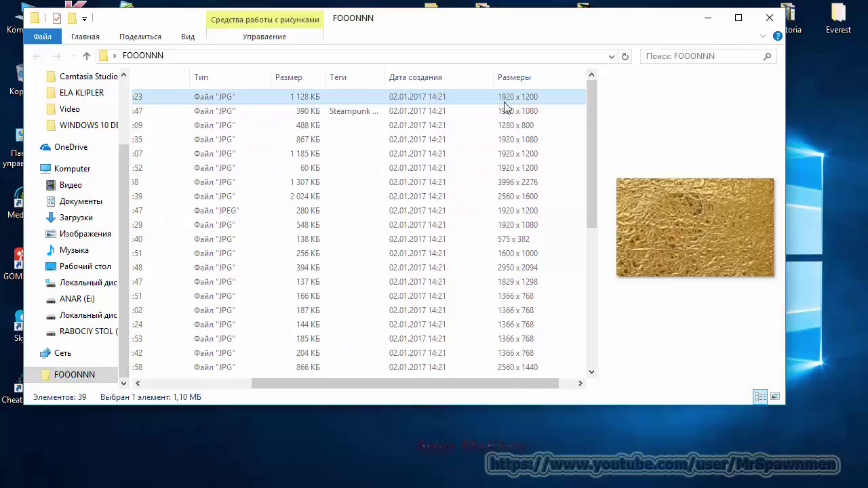
pyautogui.click(504, 139)
pyautogui.click(508, 225)
pyautogui.click(508, 297)
pyautogui.click(504, 198)
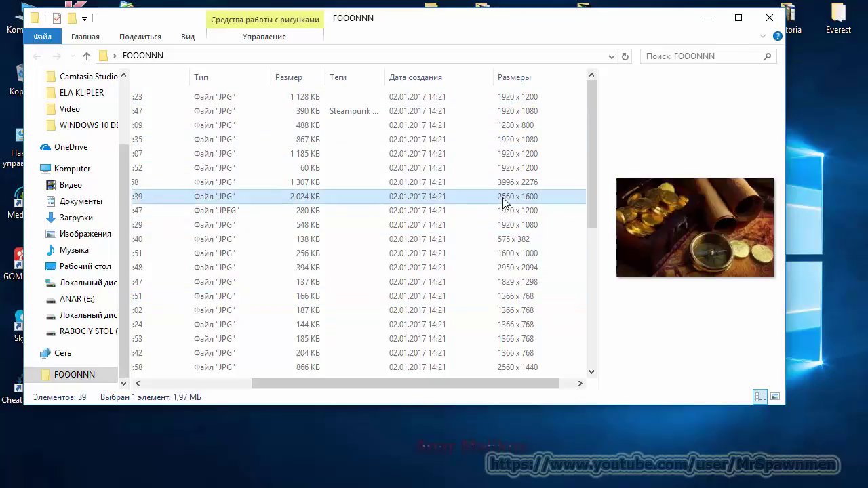
pyautogui.moveTo(350, 389); pyautogui.dragTo(239, 389)
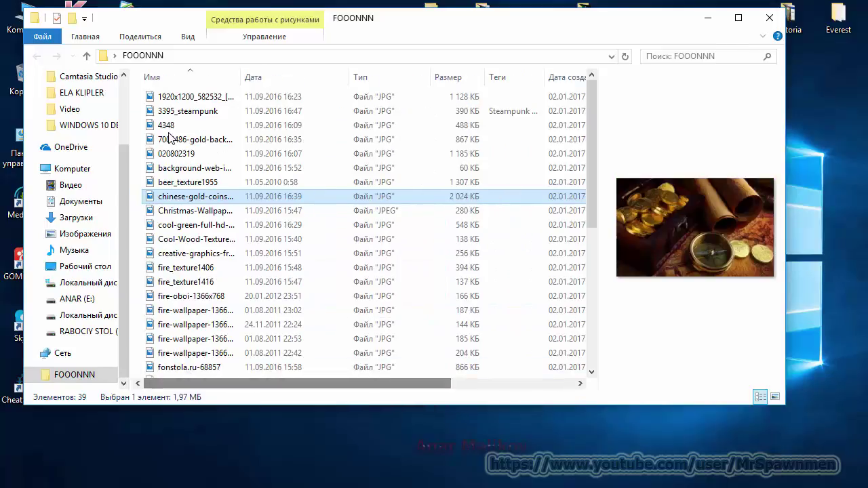
# Step: Close the FOOONNN folder window and maximize the Komputer window
pyautogui.click(769, 17)
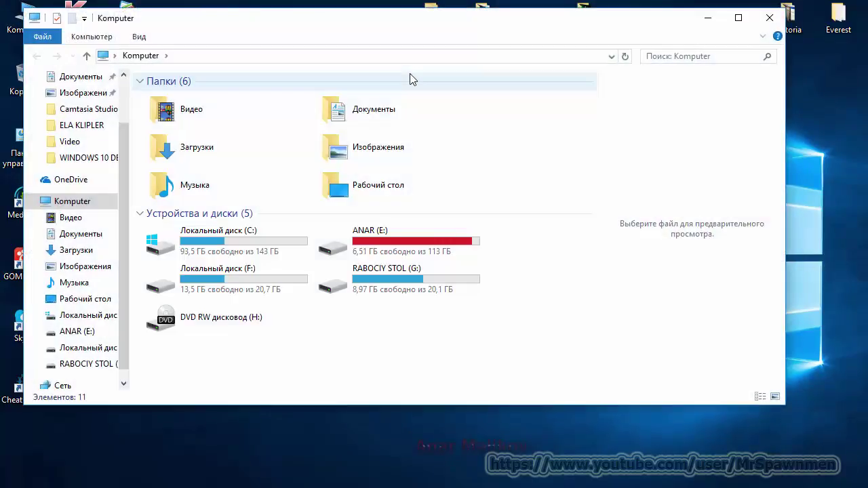
pyautogui.click(747, 20)
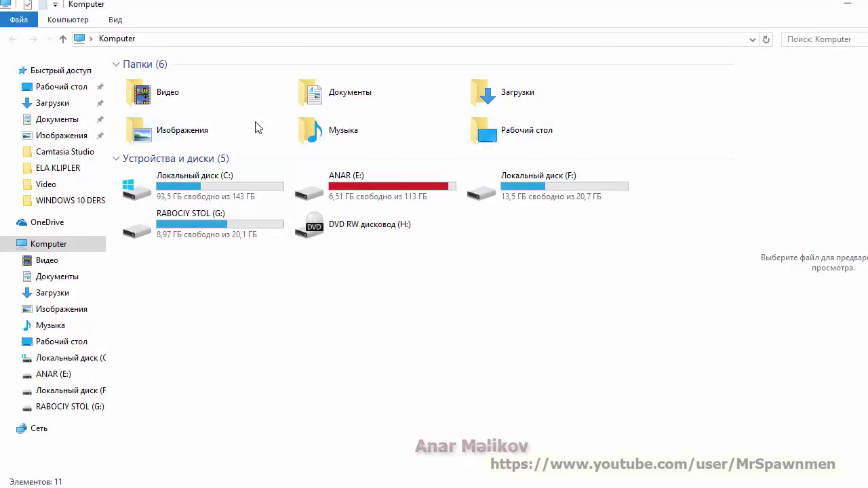
# Step: Look into the Изображения folder and its Альбом камеры subfolder, and return to Komputer
pyautogui.doubleClick(235, 139)
pyautogui.doubleClick(175, 97)
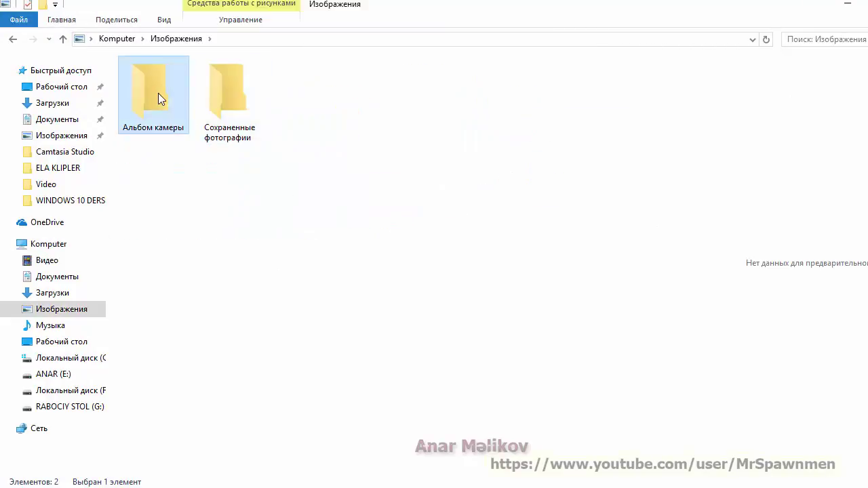
pyautogui.click(14, 39)
pyautogui.click(14, 39)
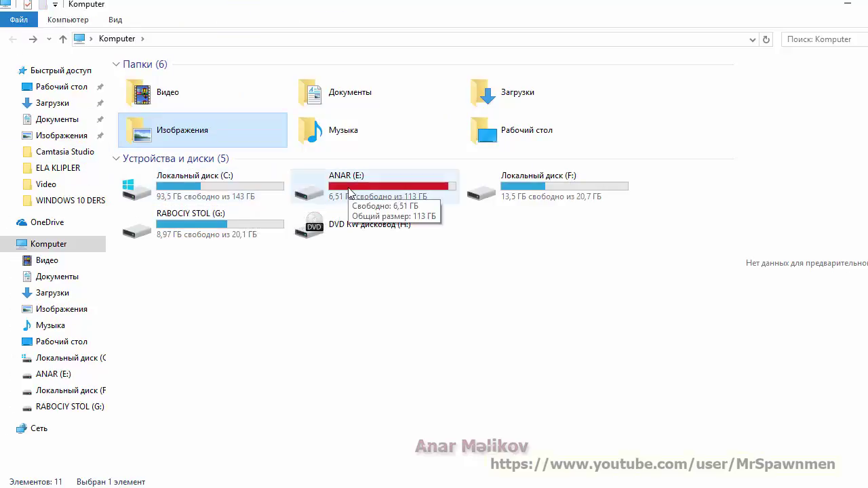
# Step: Open the all-sevens folder on RABOCIY STOL (G:) and preview the 15355298, Большая уренгойская энциклопедия and Болевые точки Часть 2 files
pyautogui.doubleClick(186, 221)
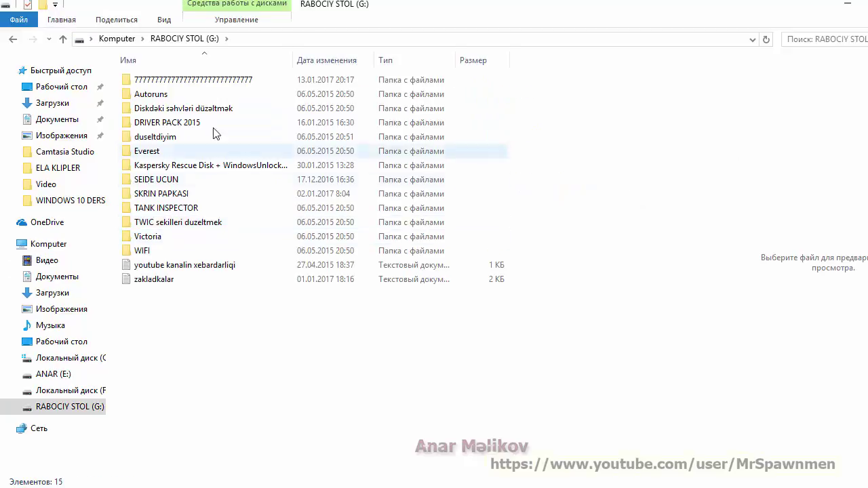
pyautogui.doubleClick(213, 83)
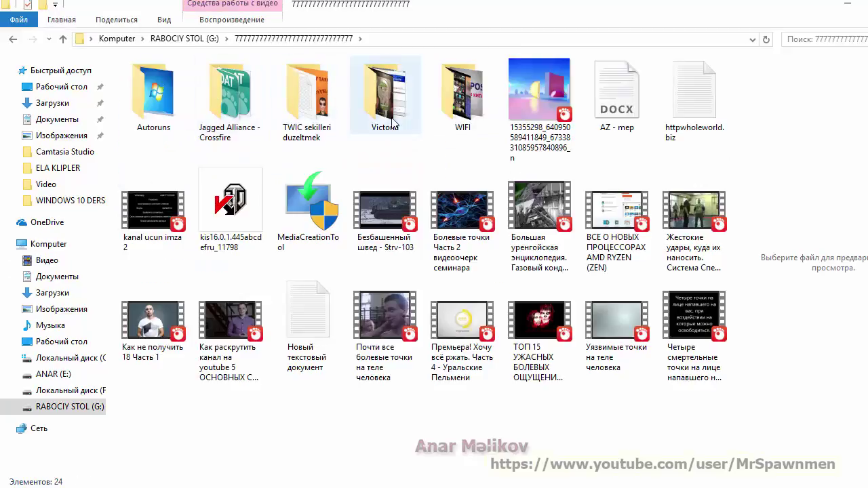
pyautogui.click(551, 106)
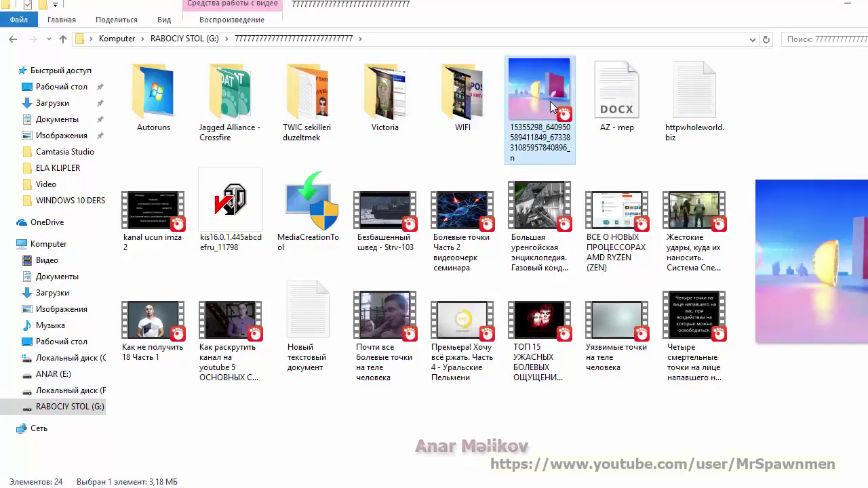
pyautogui.click(541, 192)
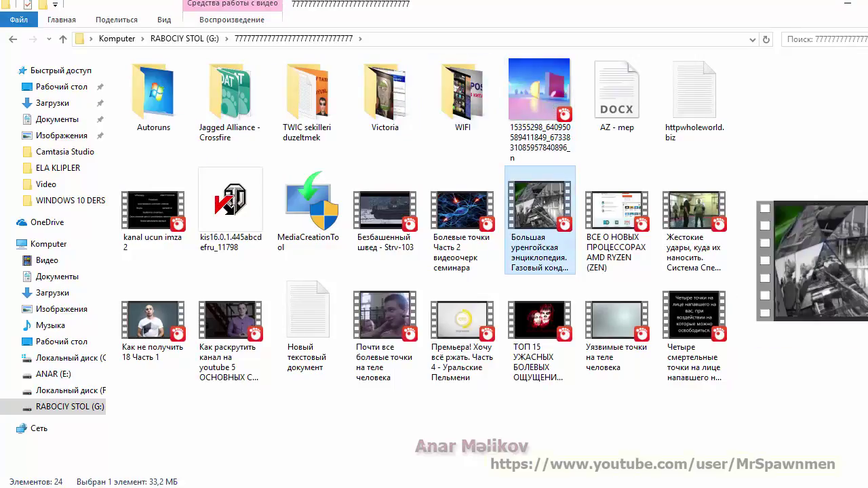
pyautogui.click(445, 201)
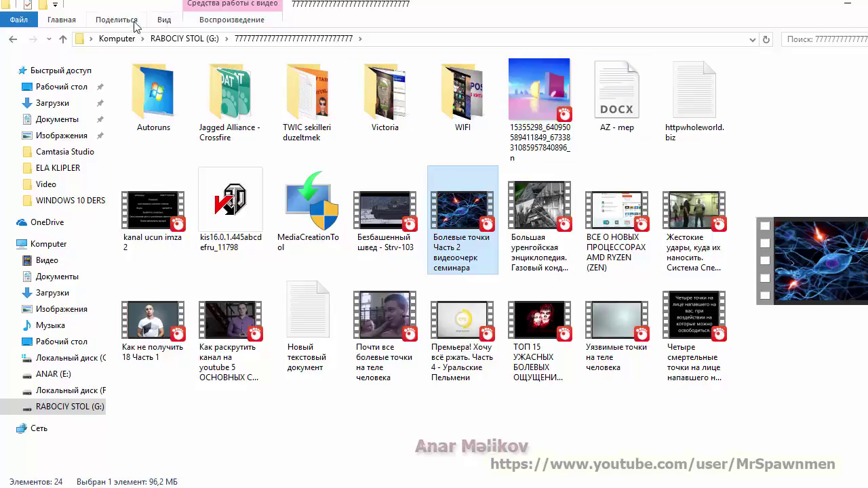
# Step: Examine the folder's sorting options (Сортировать) and close them without choosing one
pyautogui.click(164, 20)
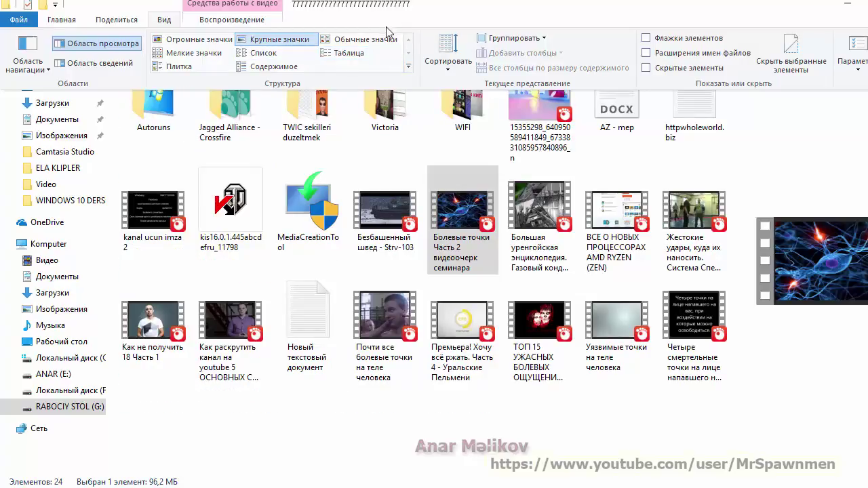
pyautogui.click(464, 73)
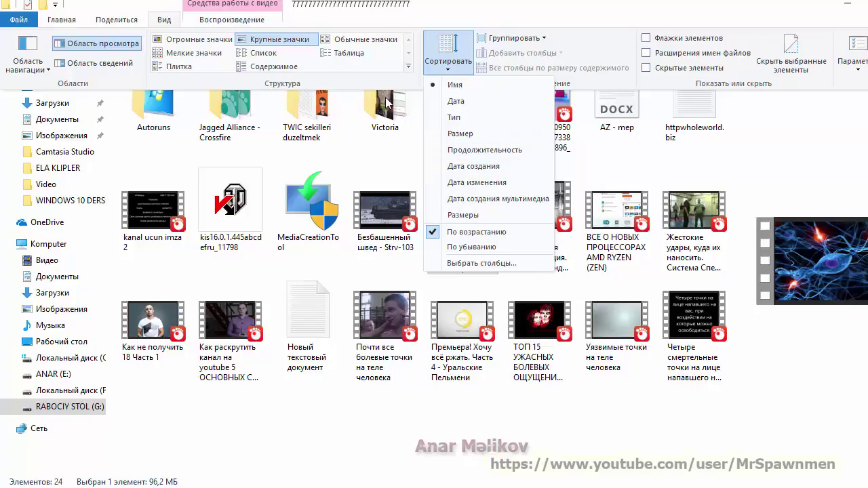
pyautogui.click(466, 15)
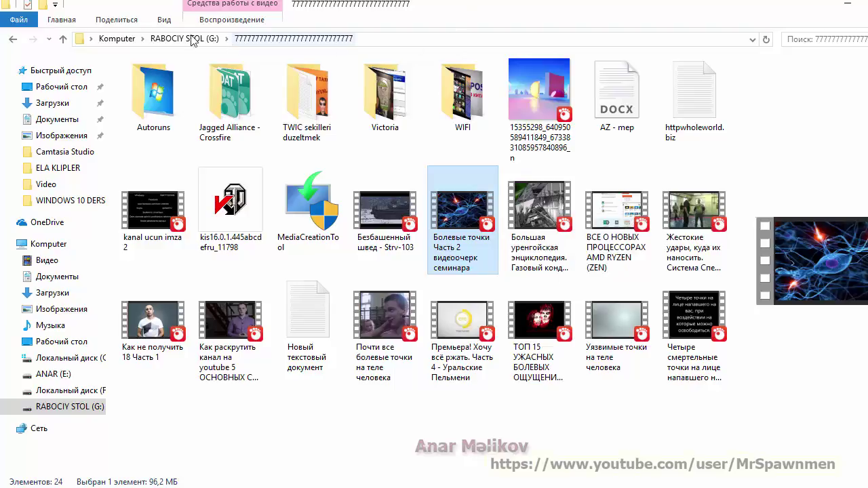
# Step: Switch the folder layout to Огромные значки and back to Крупные значки
pyautogui.click(164, 20)
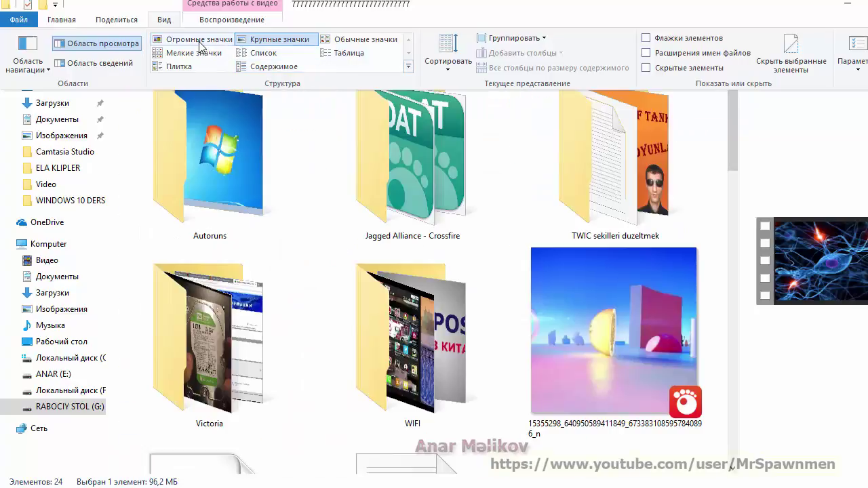
pyautogui.click(200, 42)
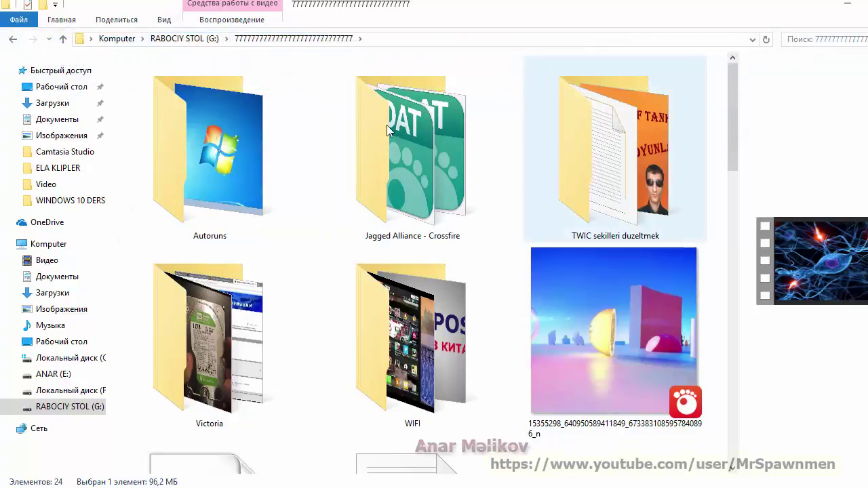
pyautogui.click(164, 20)
pyautogui.click(288, 40)
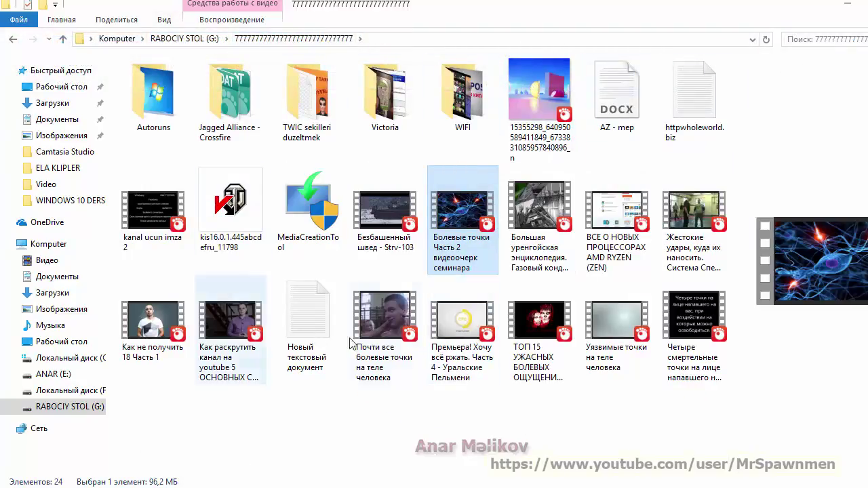
# Step: Dismiss the Internet Download Manager registration message
pyautogui.moveTo(407, 348)
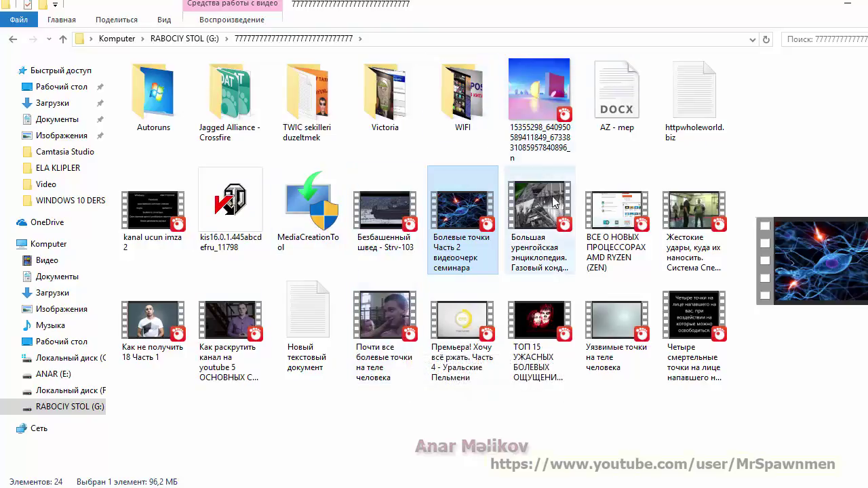
pyautogui.moveTo(573, 217)
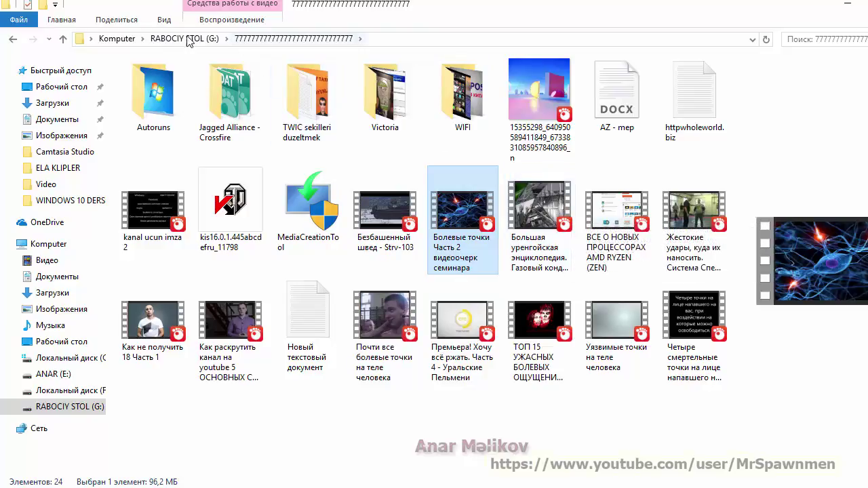
pyautogui.click(592, 309)
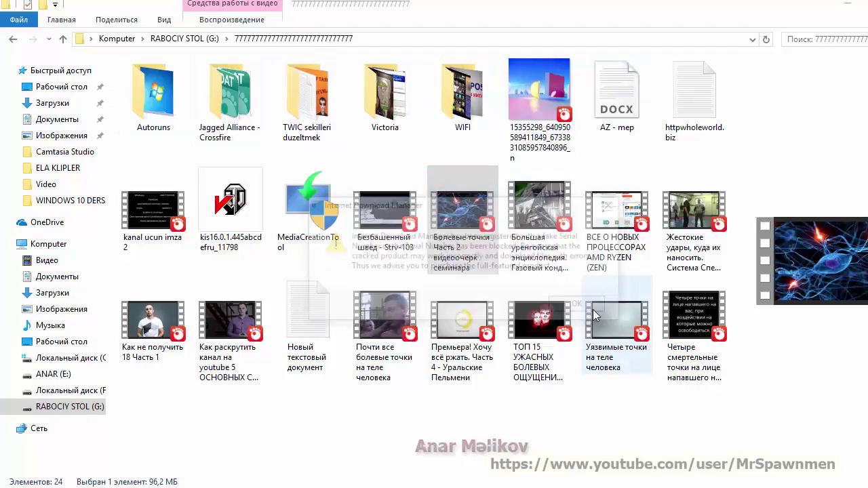
pyautogui.click(539, 314)
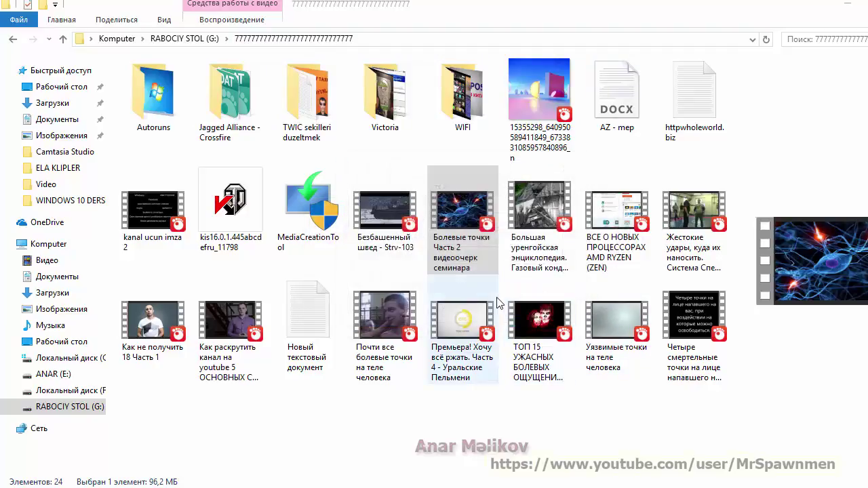
# Step: Select Болевые точки Часть 2, Большая уренгойская энциклопедия, AZ - mep and the 15355298 file together, and clear the selection
pyautogui.keyDown('ctrl'); pyautogui.click(468, 208); pyautogui.keyUp('ctrl')
pyautogui.keyDown('ctrl'); pyautogui.click(454, 218); pyautogui.keyUp('ctrl')
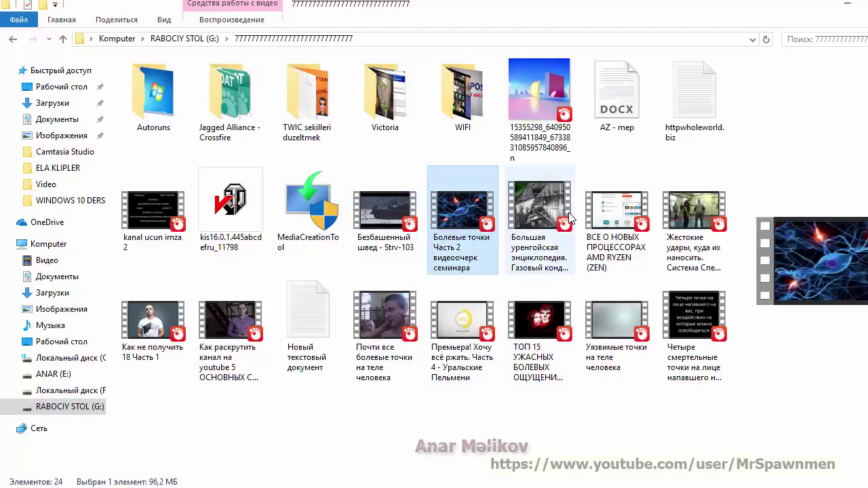
pyautogui.keyDown('ctrl'); pyautogui.click(539, 213); pyautogui.keyUp('ctrl')
pyautogui.keyDown('ctrl'); pyautogui.click(628, 119); pyautogui.keyUp('ctrl')
pyautogui.keyDown('ctrl'); pyautogui.click(560, 117); pyautogui.keyUp('ctrl')
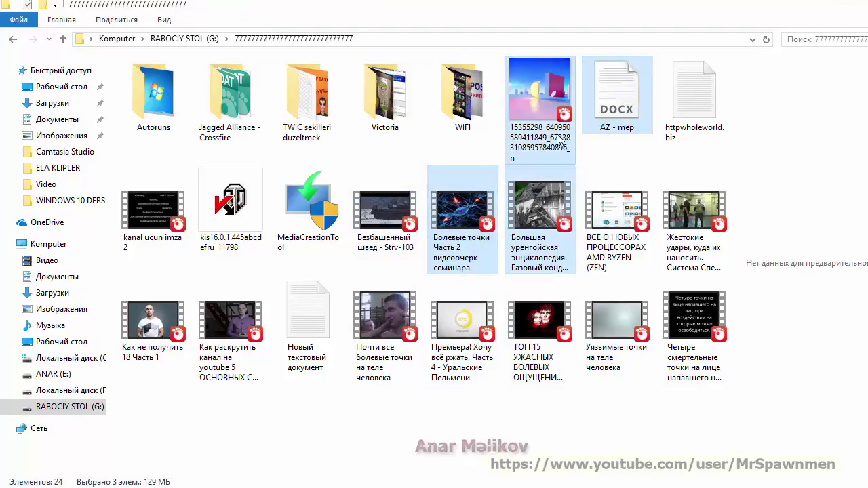
pyautogui.click(636, 160)
# Step: Turn on the item checkboxes (Флажки элементов) and restore the folder window to its smaller size
pyautogui.click(166, 20)
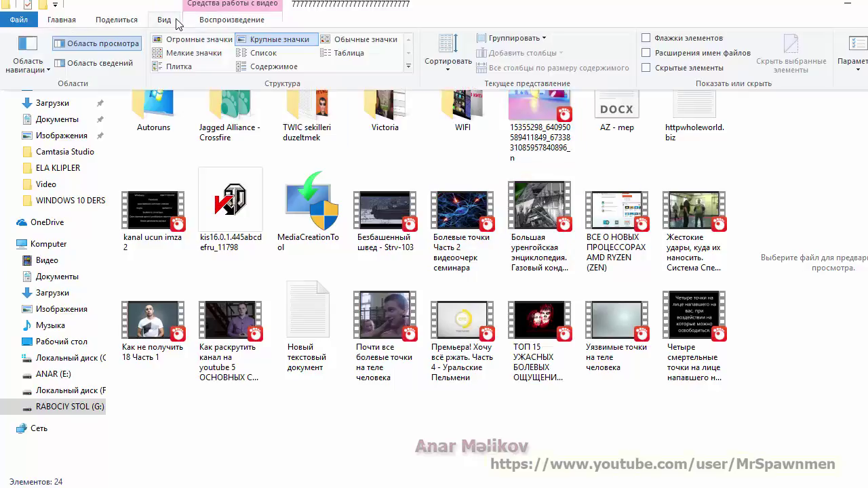
pyautogui.click(648, 39)
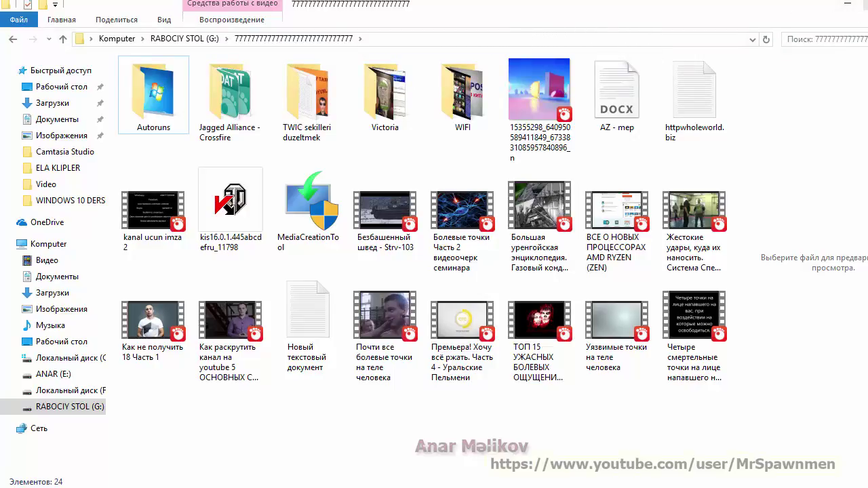
pyautogui.click(863, 5)
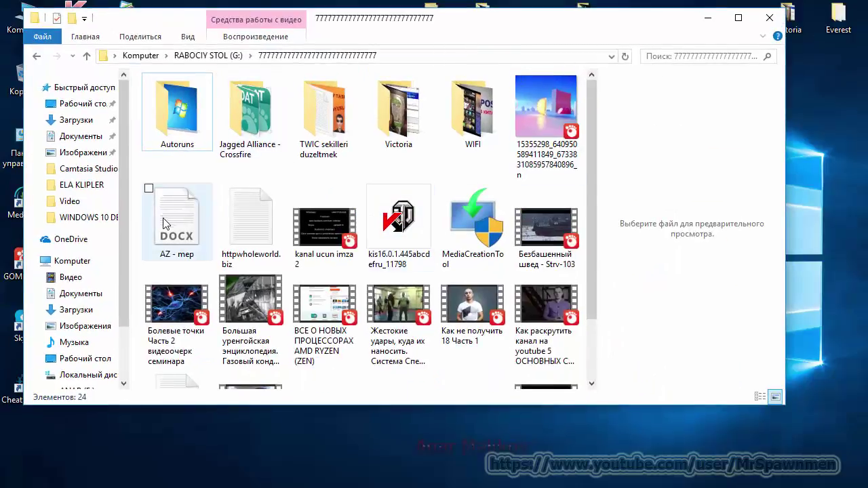
# Step: Tick the checkboxes of AZ - mep, Jagged Alliance - Crossfire and TWIC sekilleri duzeltmek to select them together
pyautogui.click(150, 188)
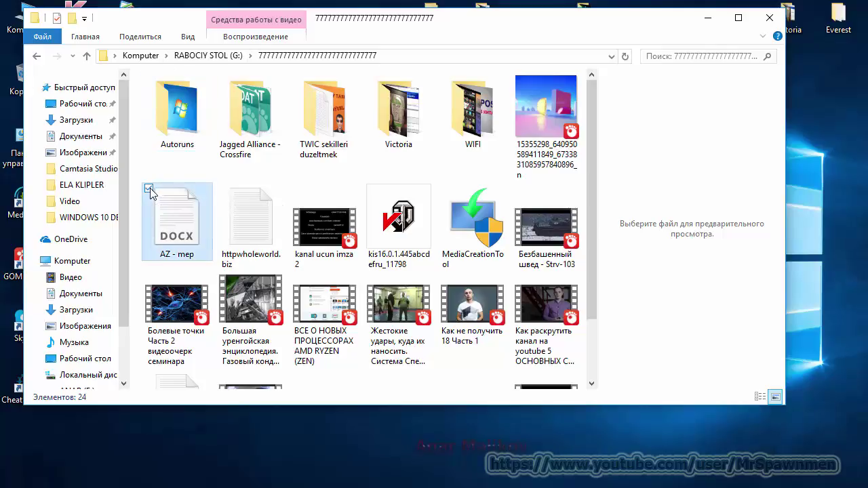
pyautogui.click(226, 78)
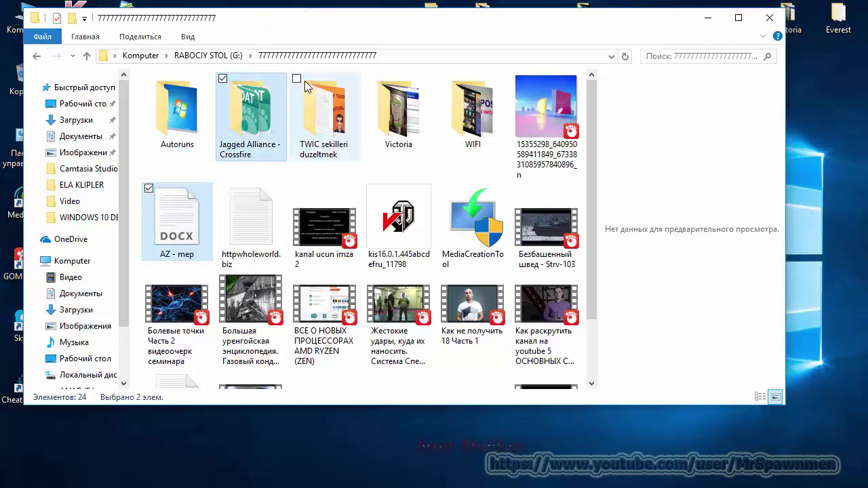
# Step: Switch the folder layout to Таблица to view the checkboxes in the list, and return to Крупные значки
pyautogui.click(186, 38)
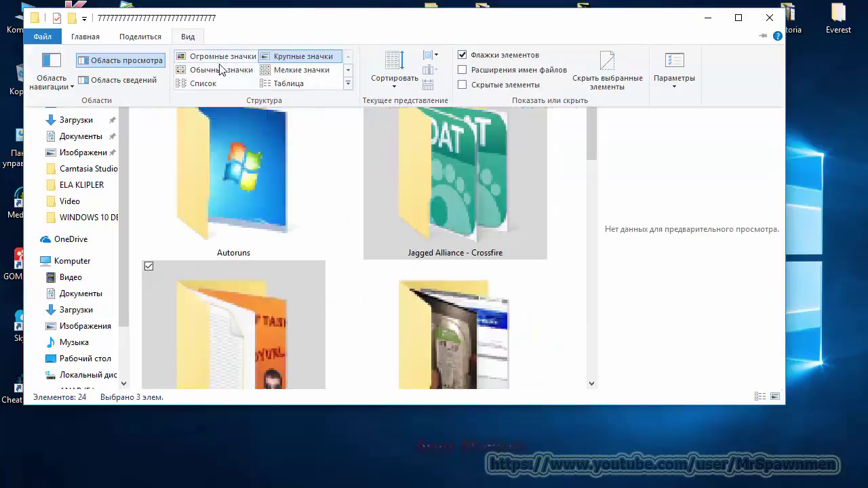
pyautogui.click(279, 81)
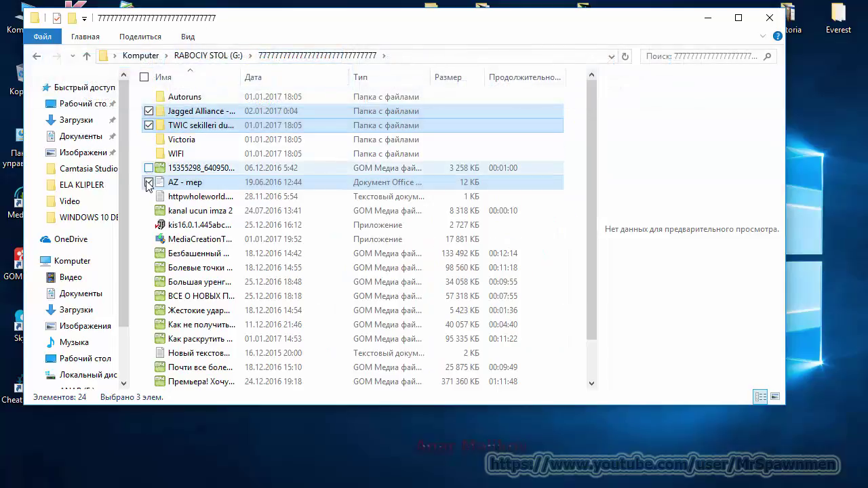
pyautogui.click(188, 36)
pyautogui.click(278, 57)
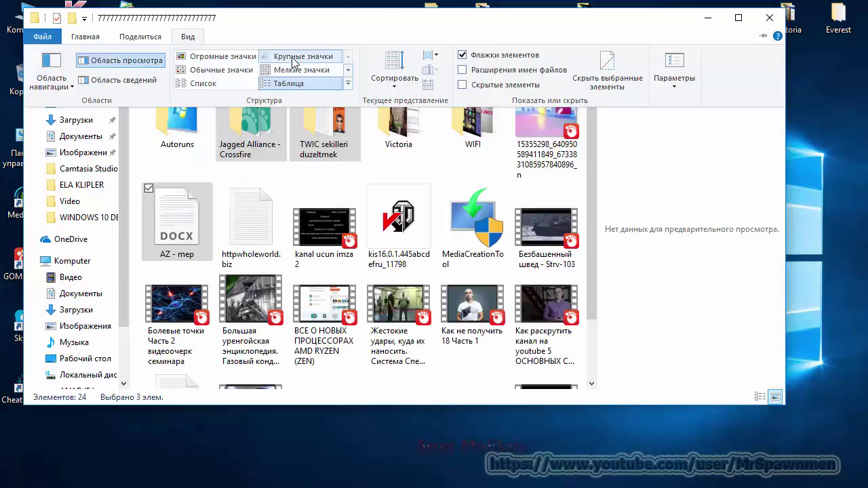
# Step: Hide the 15355298 file and kis16.0.1.445abcdefru_11798 after selecting them with their checkboxes, and close the folder window
pyautogui.click(278, 178)
pyautogui.click(520, 79)
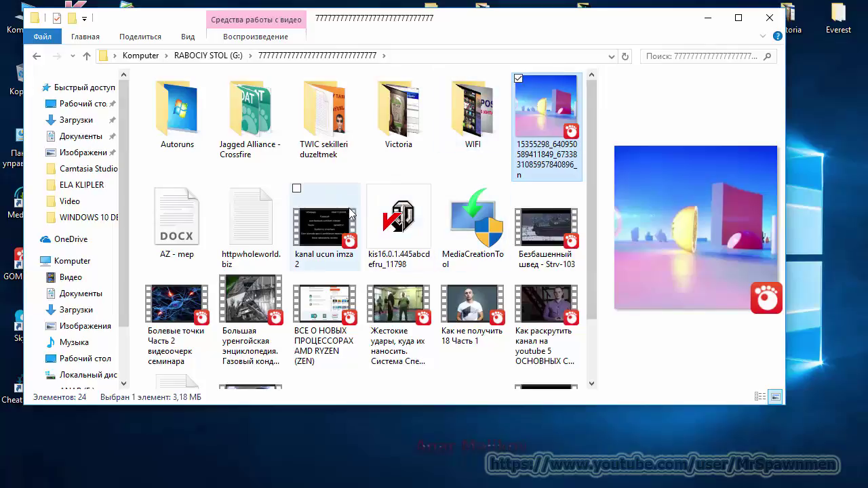
pyautogui.click(370, 192)
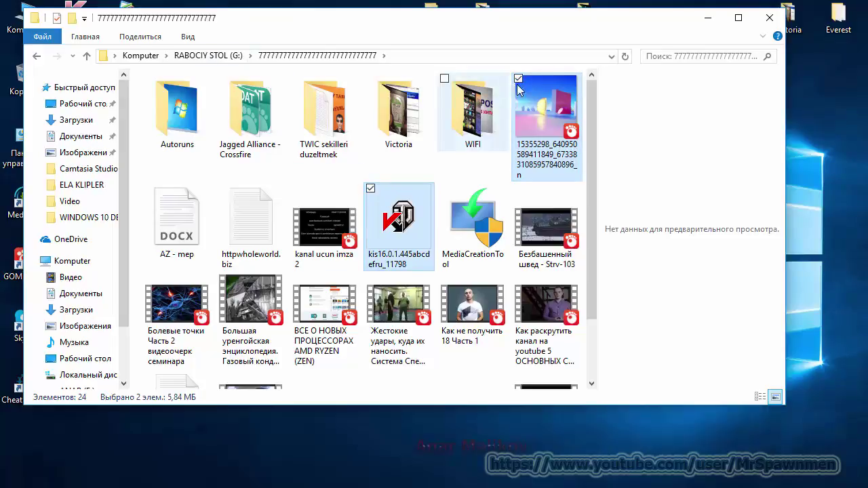
pyautogui.doubleClick(521, 76)
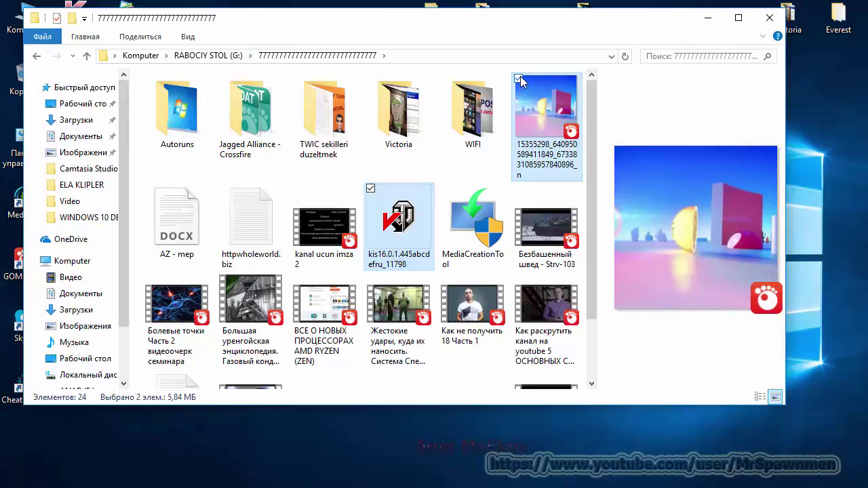
pyautogui.click(192, 38)
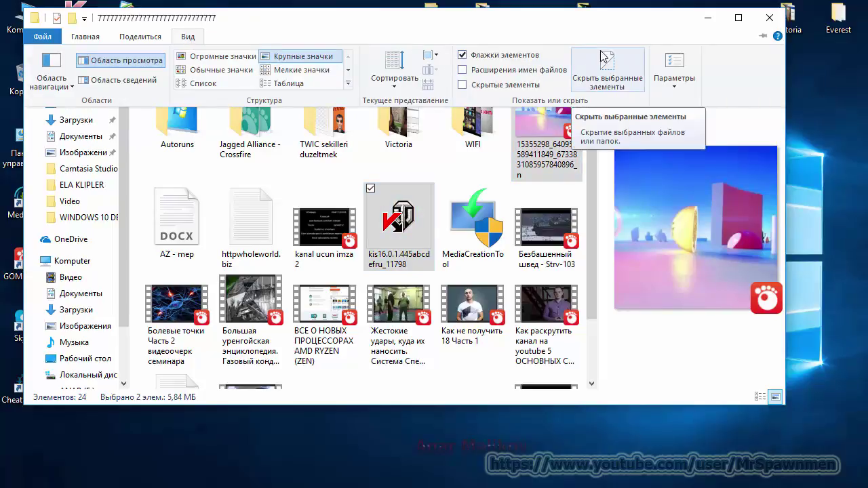
pyautogui.click(614, 75)
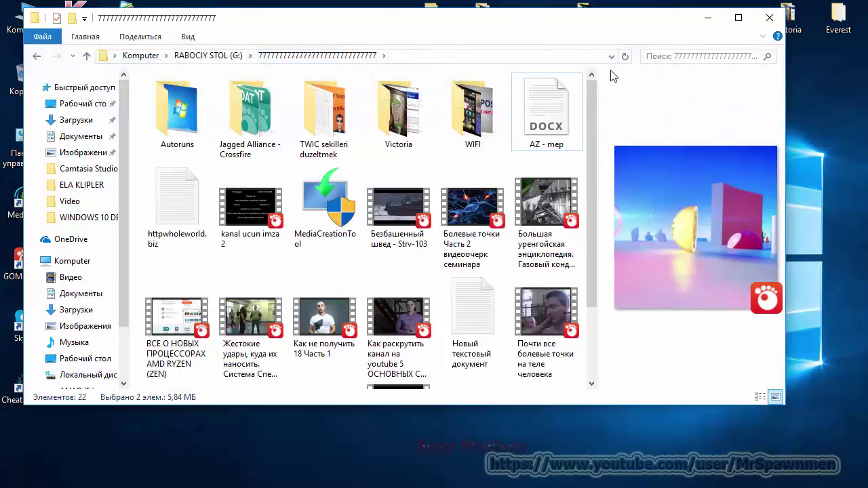
pyautogui.scroll(-2, 534, 208)
pyautogui.scroll(2, 533, 204)
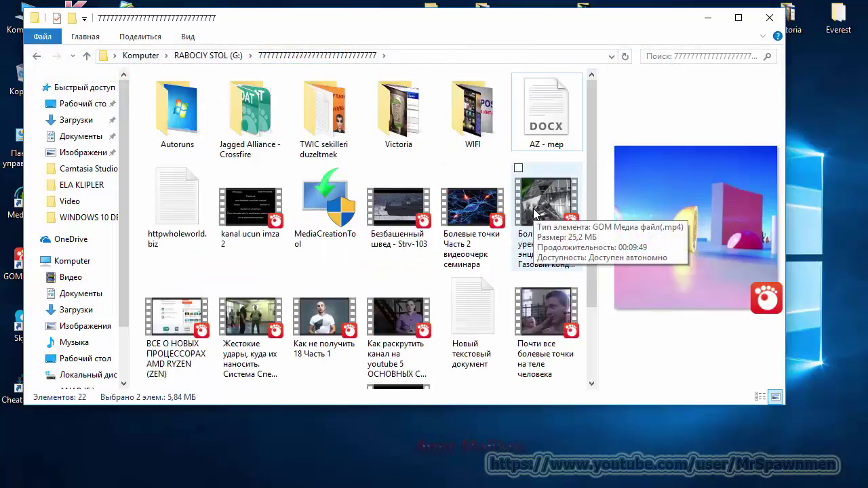
pyautogui.click(770, 17)
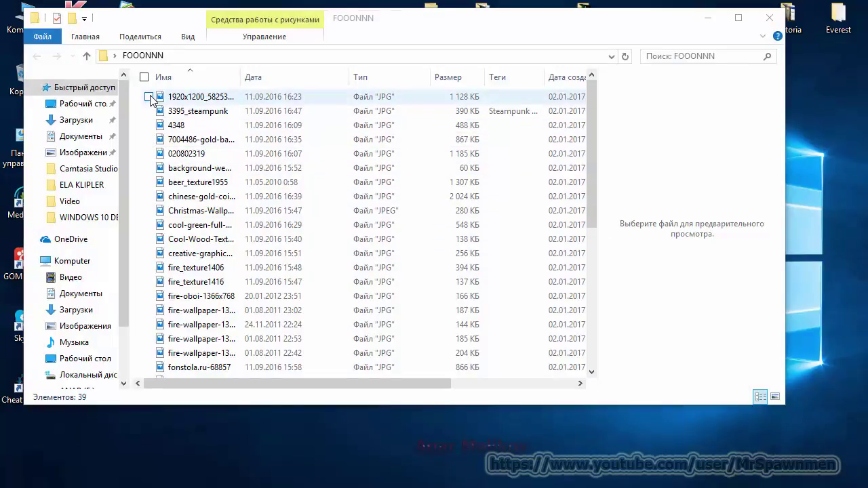
# Step: Switch the FOOONNN folder layout to Крупные значки and close its window
pyautogui.click(188, 37)
pyautogui.click(301, 56)
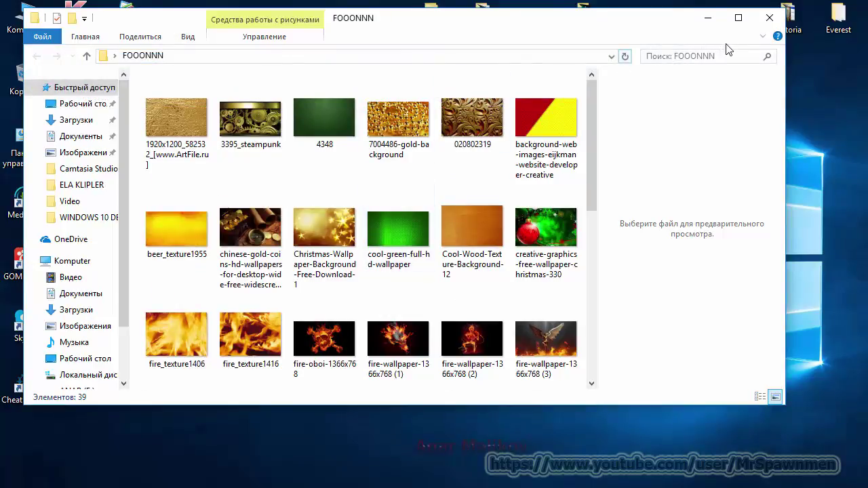
pyautogui.click(771, 21)
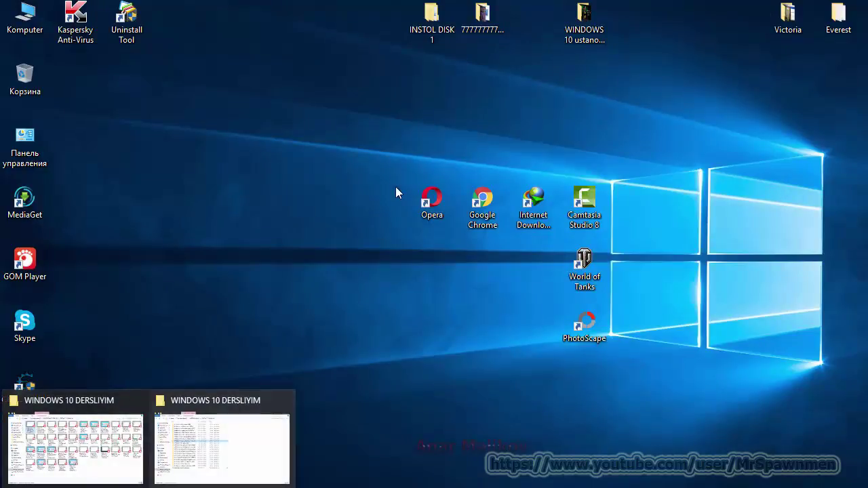
# Step: Open the folder named with repeated sevens on RABOCIY STOL (G:) from Komputer and turn on Скрытые элементы
pyautogui.doubleClick(27, 14)
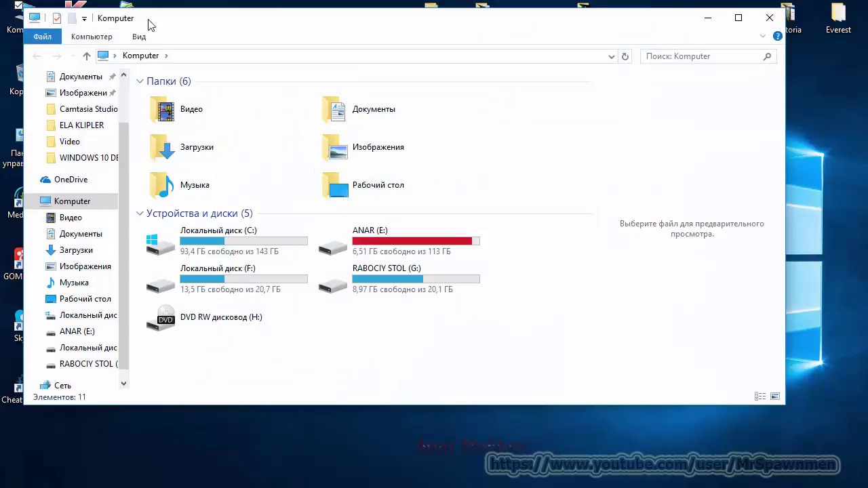
pyautogui.moveTo(151, 25); pyautogui.dragTo(299, 31)
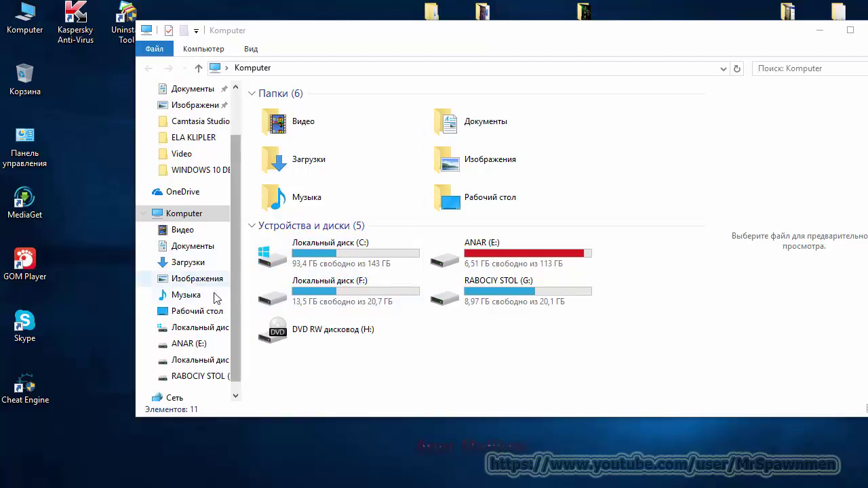
pyautogui.click(215, 368)
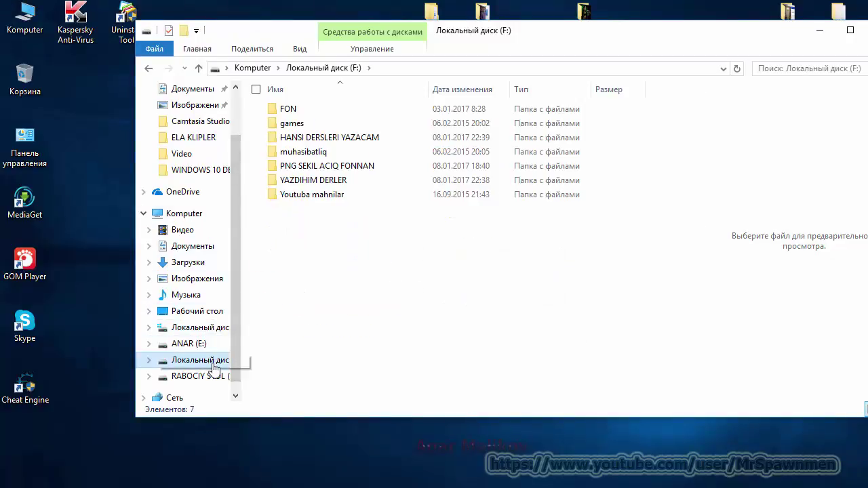
pyautogui.click(213, 372)
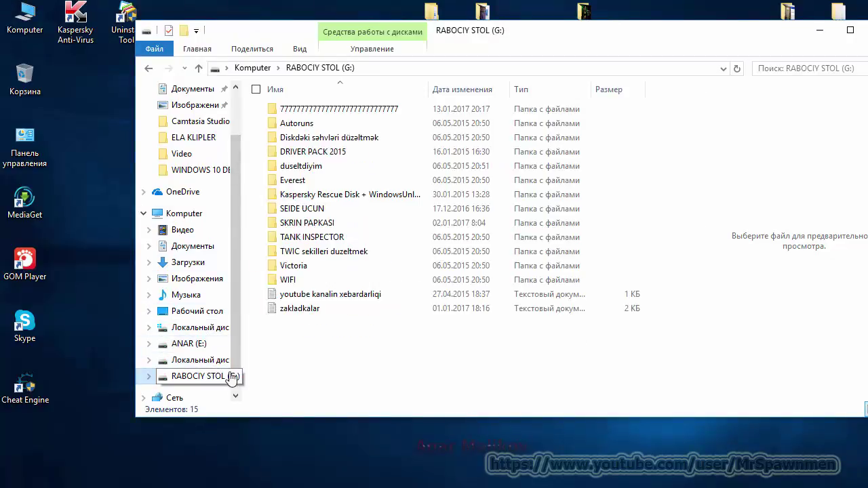
pyautogui.doubleClick(409, 110)
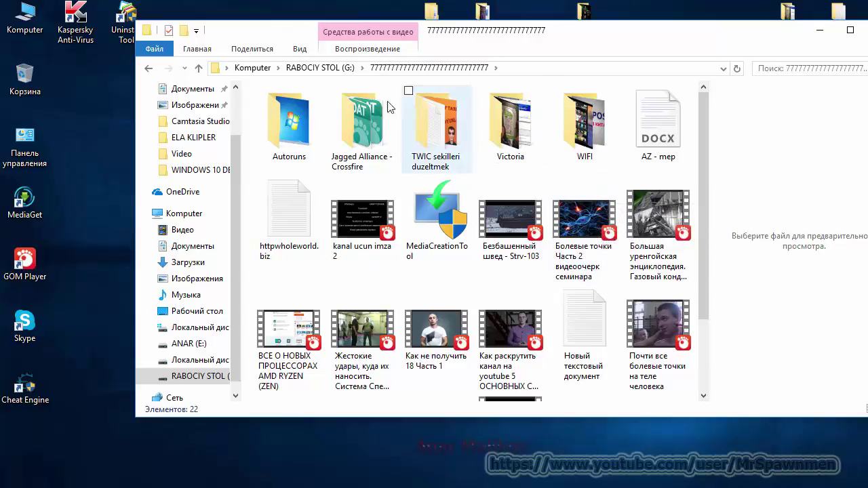
pyautogui.click(299, 50)
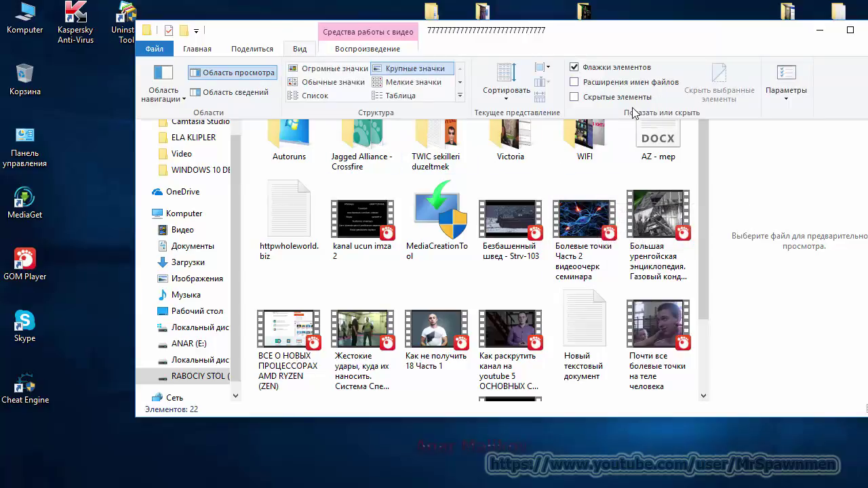
pyautogui.click(576, 99)
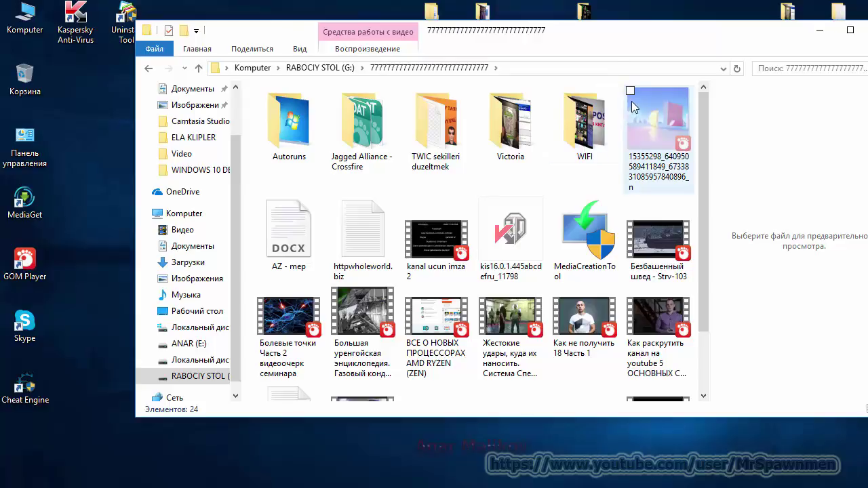
# Step: Select the hidden 15355298 file, remove its hidden attribute, and clear the selection
pyautogui.click(632, 92)
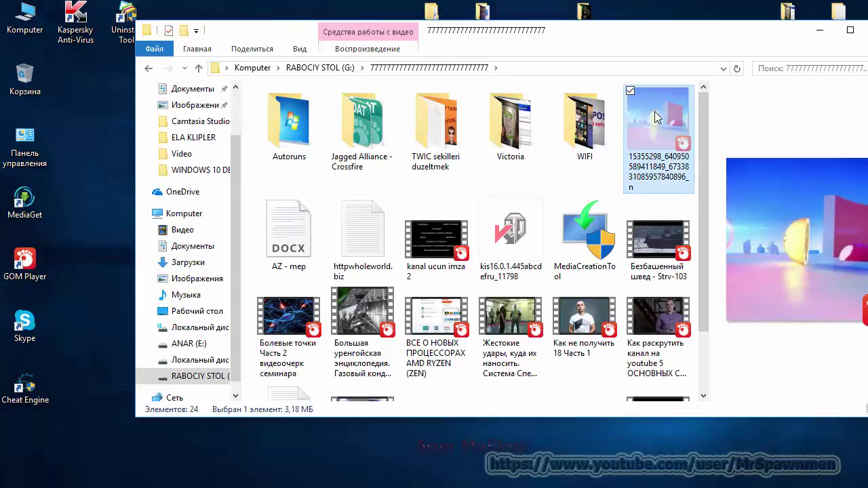
pyautogui.rightClick(655, 111)
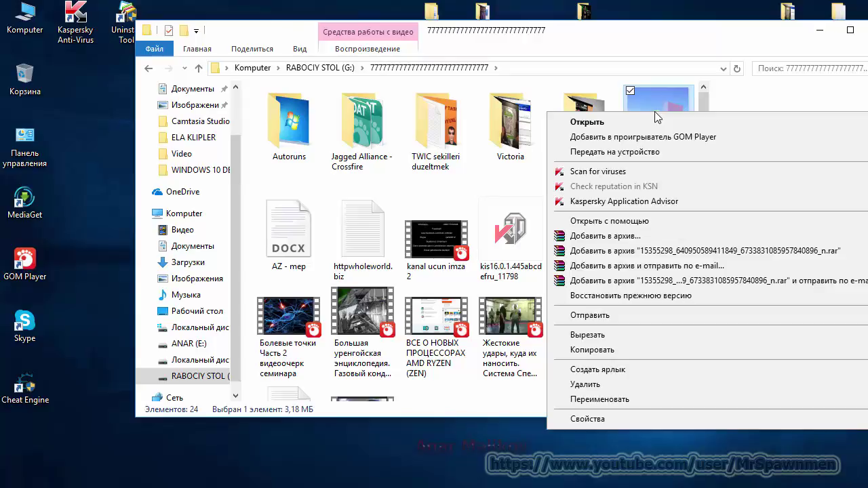
pyautogui.click(652, 58)
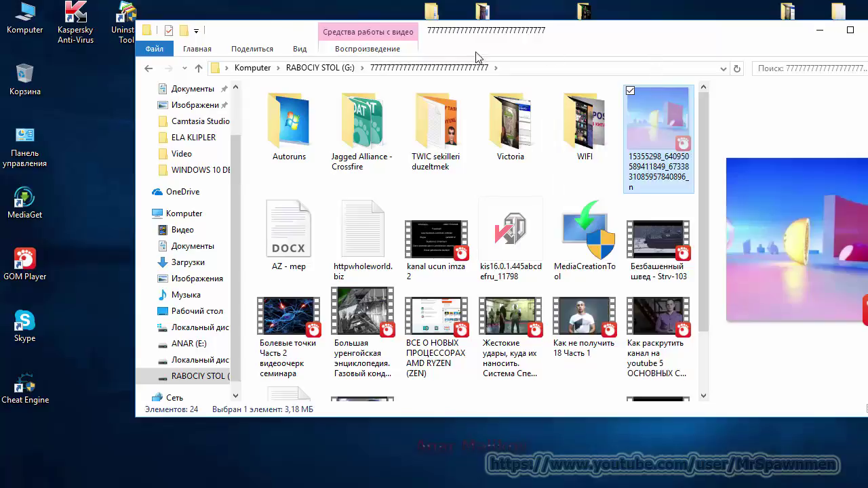
pyautogui.click(304, 49)
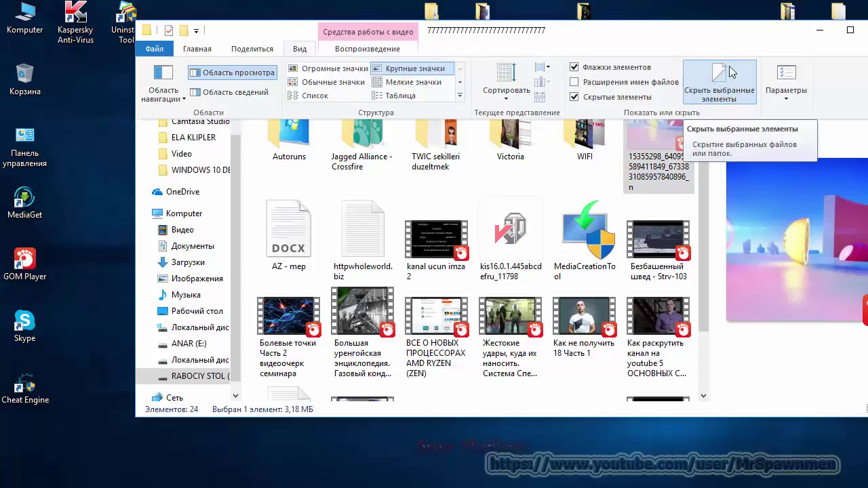
pyautogui.click(716, 99)
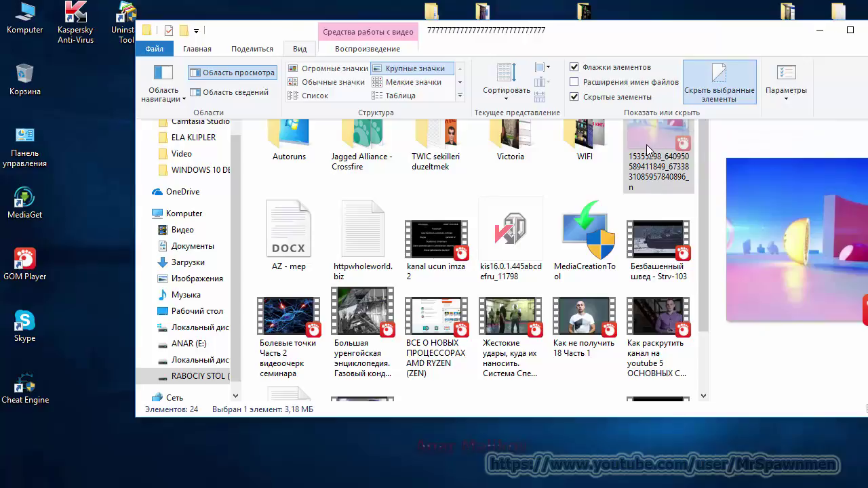
pyautogui.click(665, 180)
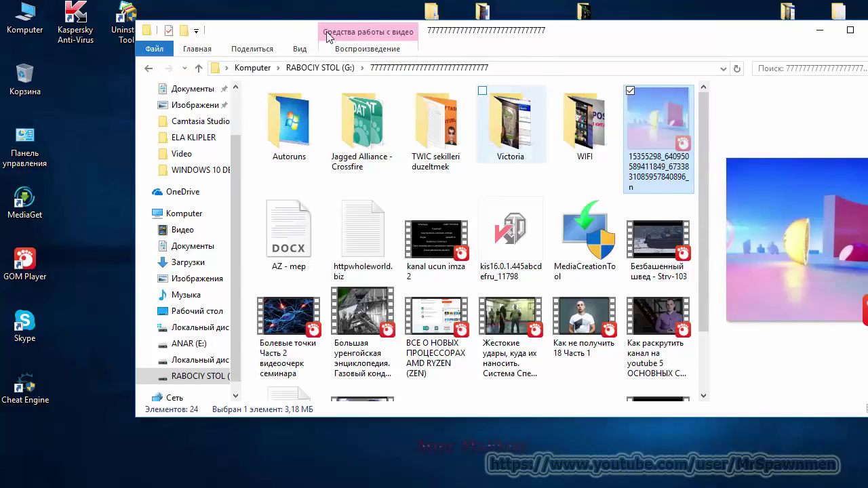
pyautogui.click(300, 49)
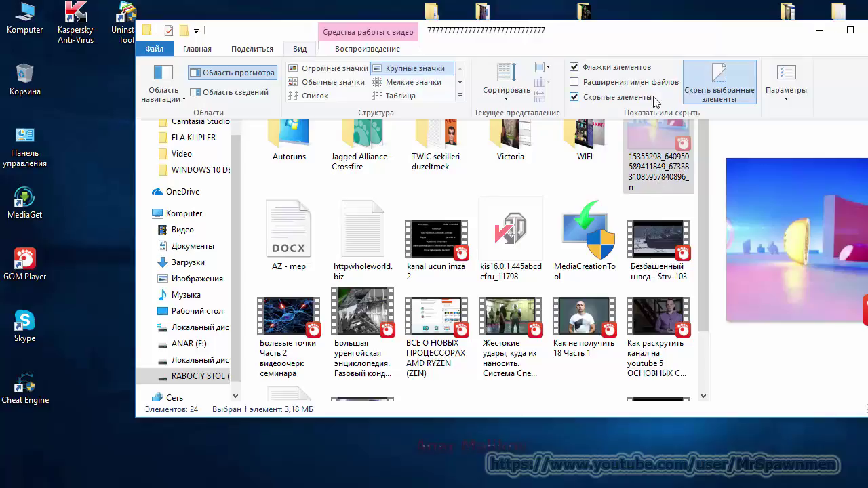
pyautogui.click(732, 87)
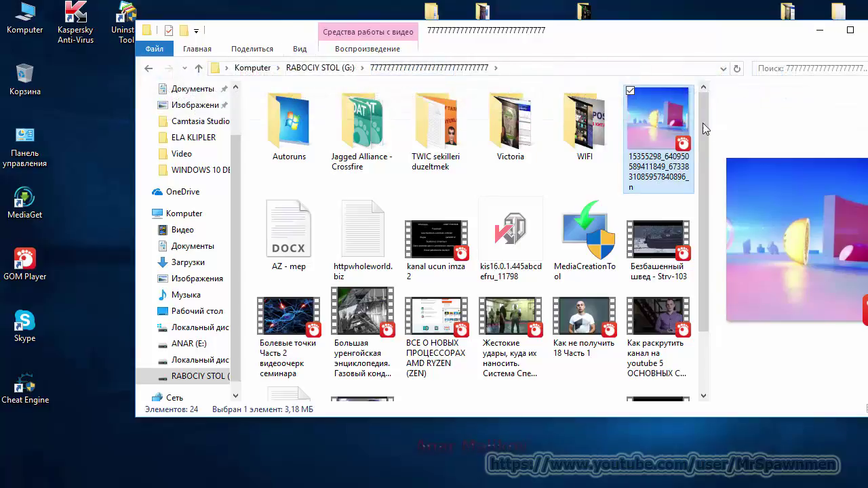
pyautogui.click(632, 91)
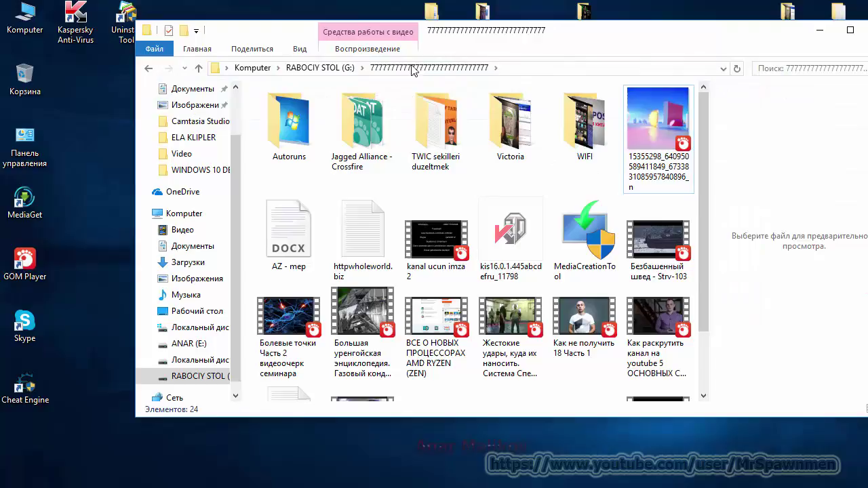
# Step: Turn off Скрытые элементы and select the Безбашенный швед - Strv-103 video
pyautogui.click(313, 53)
pyautogui.click(575, 97)
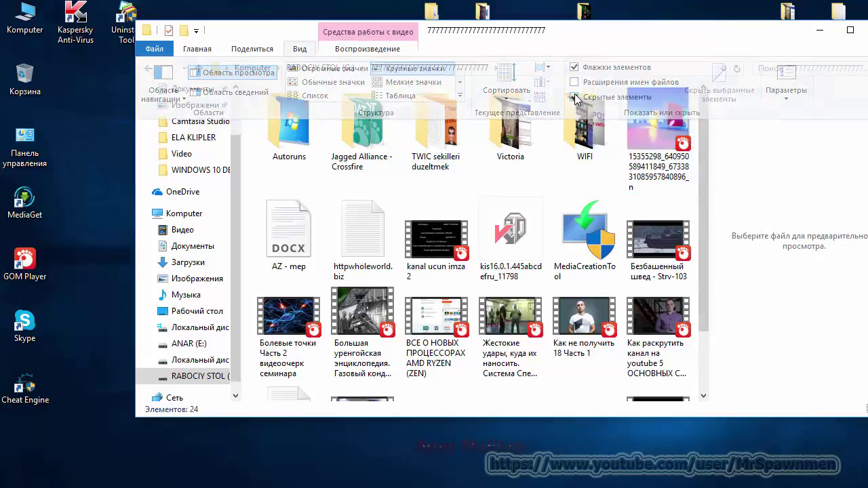
pyautogui.click(667, 126)
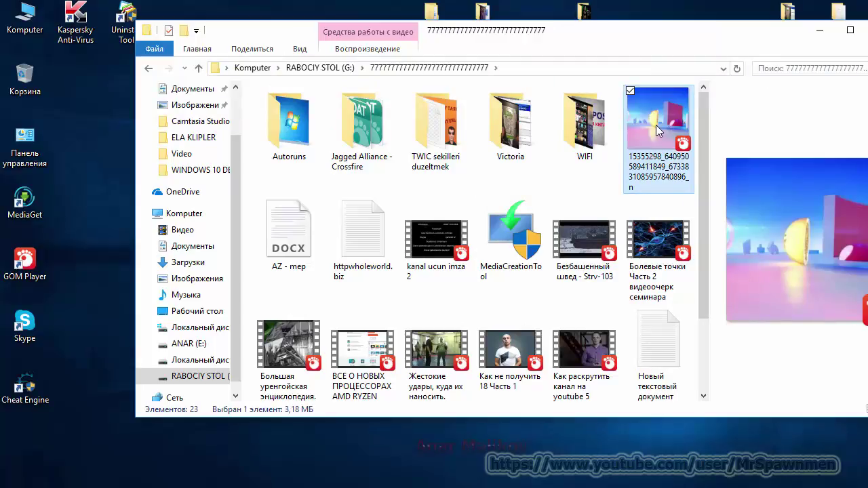
pyautogui.click(597, 253)
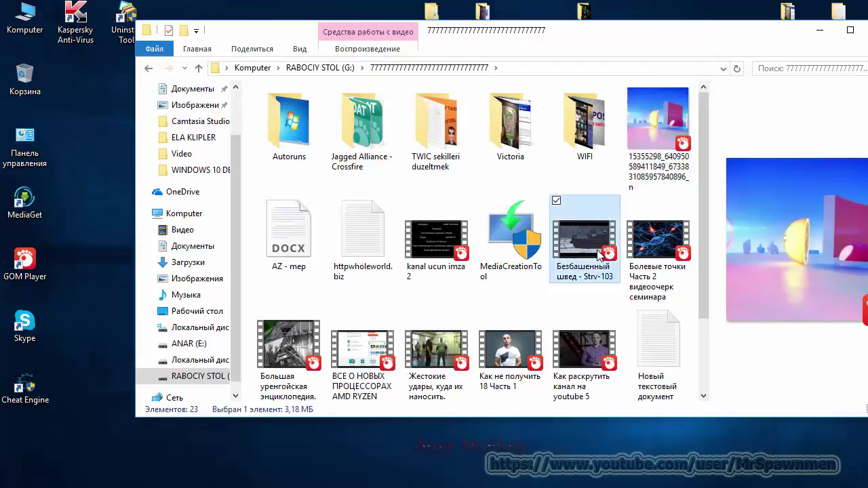
pyautogui.click(607, 284)
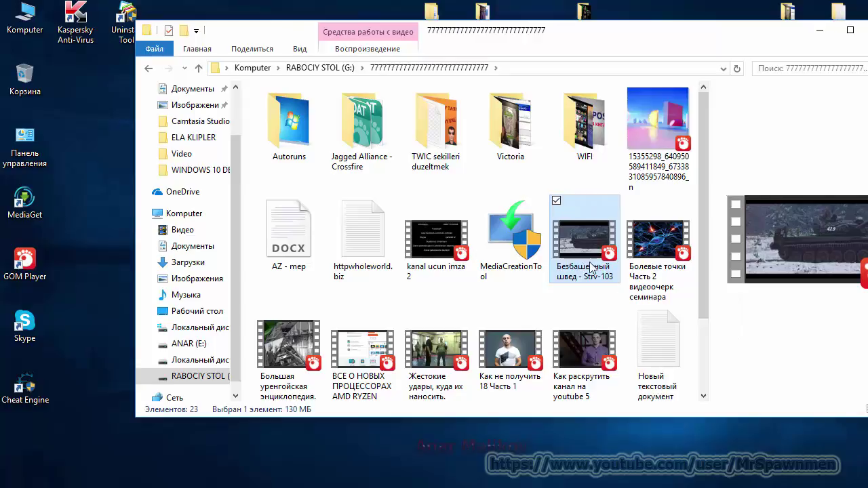
pyautogui.click(671, 260)
pyautogui.click(580, 249)
# Step: Turn on Расширения имен файлов, and examine the extensions in the folder and in the editable name of Безбашенный швед - Strv-103.mp4
pyautogui.click(300, 49)
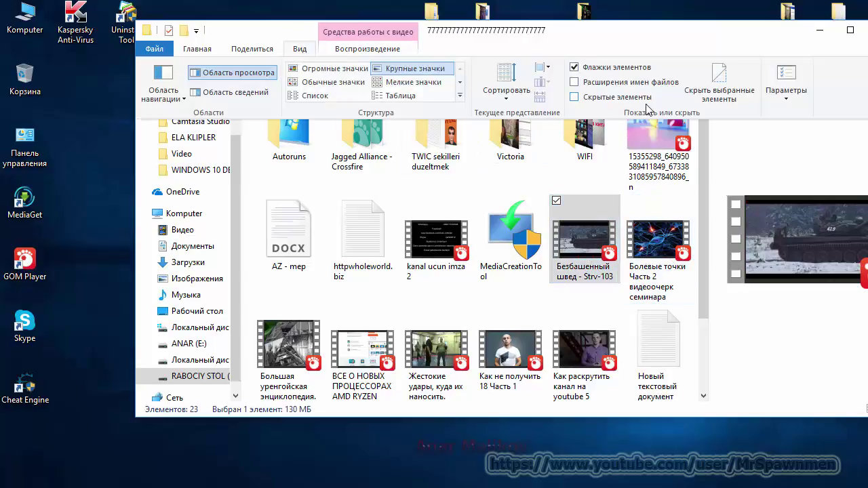
pyautogui.click(582, 82)
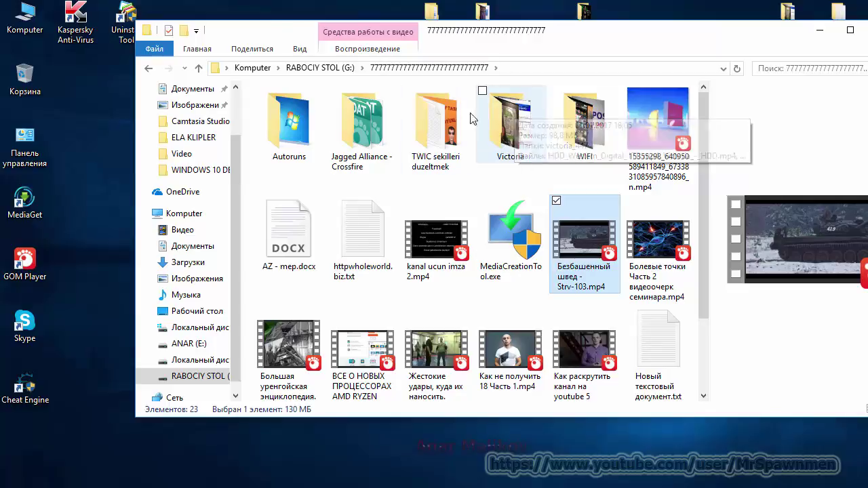
pyautogui.scroll(-2, 570, 271)
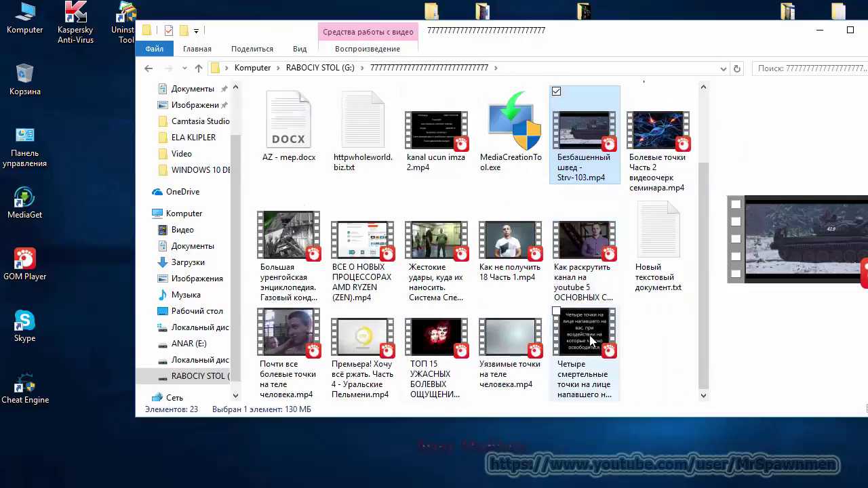
pyautogui.scroll(2, 586, 319)
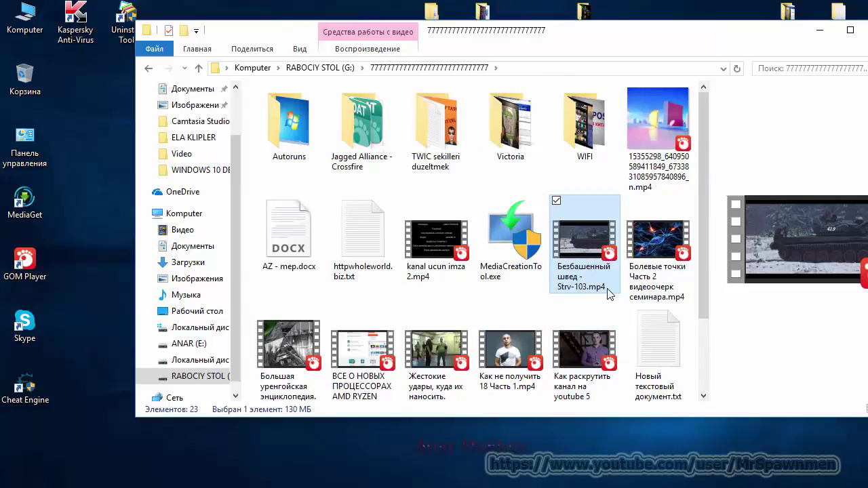
pyautogui.click(608, 290)
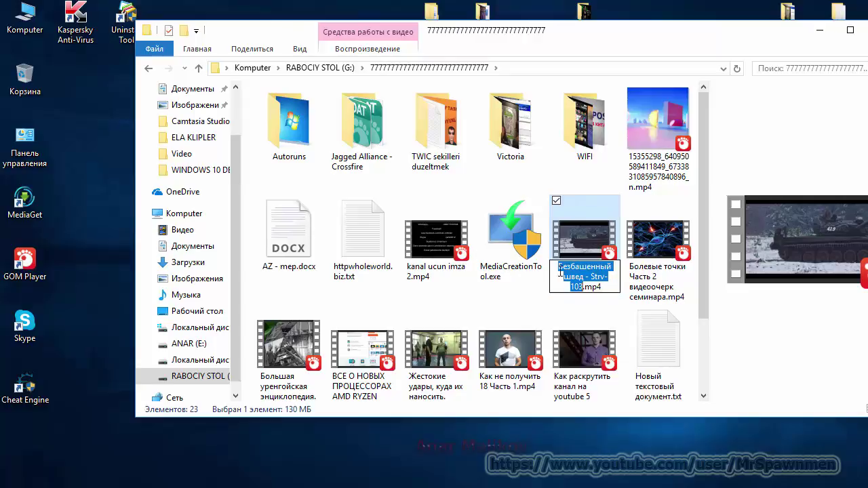
pyautogui.hotkey('ctrl', 'a')
pyautogui.click(546, 303)
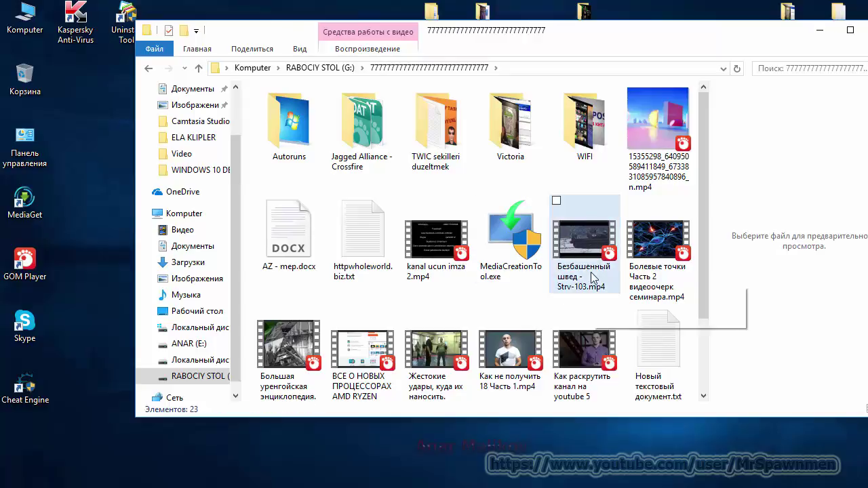
# Step: Turn off Расширения имен файлов and the item checkboxes (Флажки элементов)
pyautogui.click(302, 49)
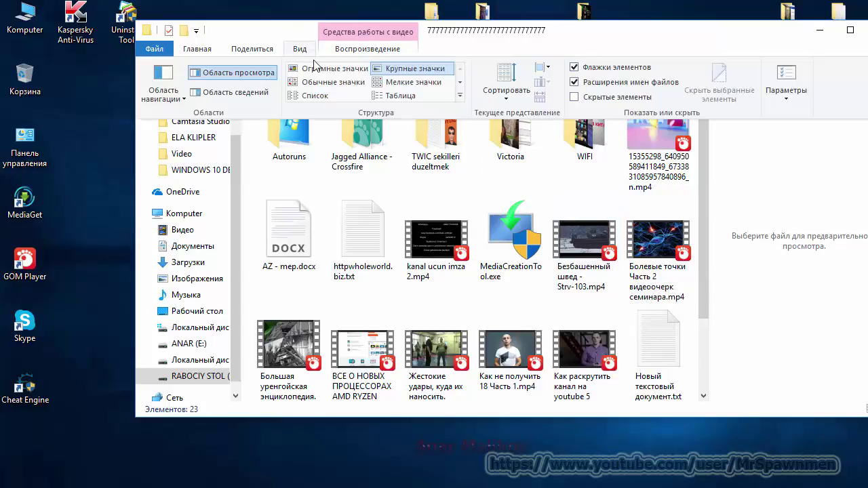
pyautogui.click(575, 83)
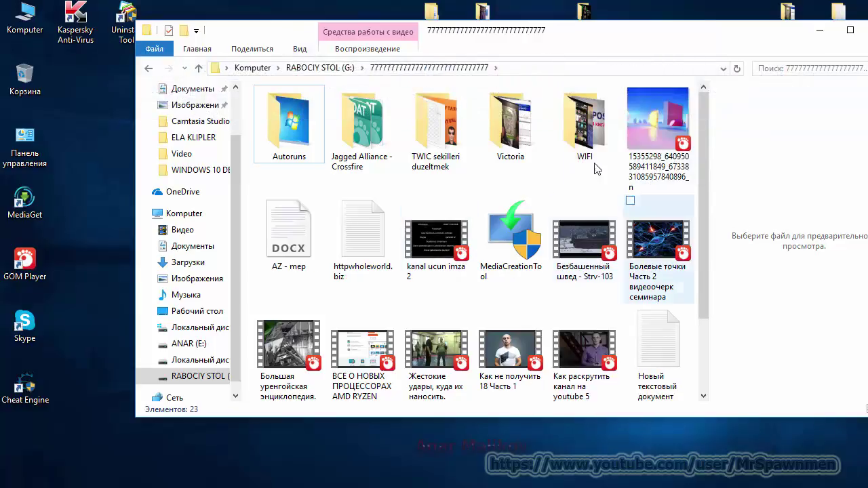
pyautogui.click(300, 50)
pyautogui.click(576, 69)
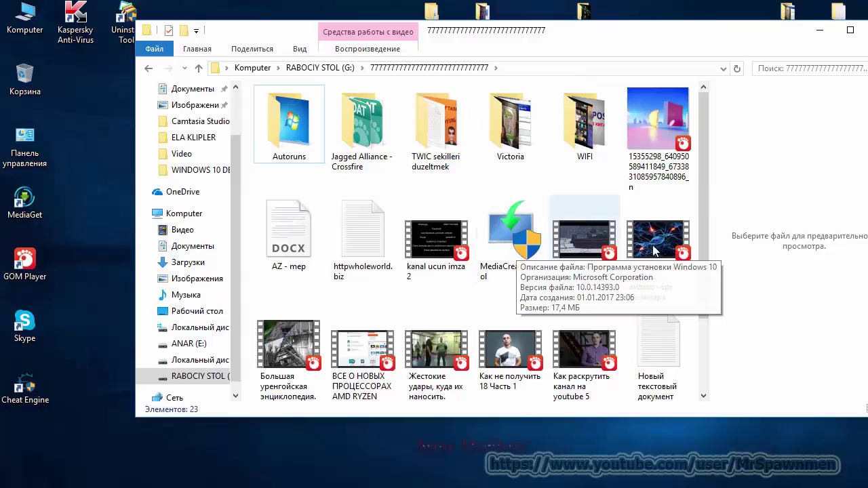
# Step: Look over the files in the folder and show the desktop
pyautogui.scroll(-2, 597, 252)
pyautogui.scroll(2, 664, 252)
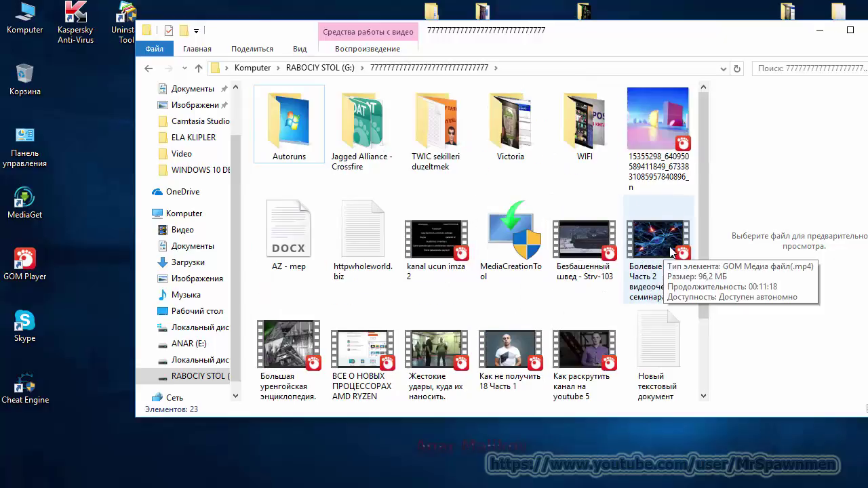
pyautogui.press('super+d')
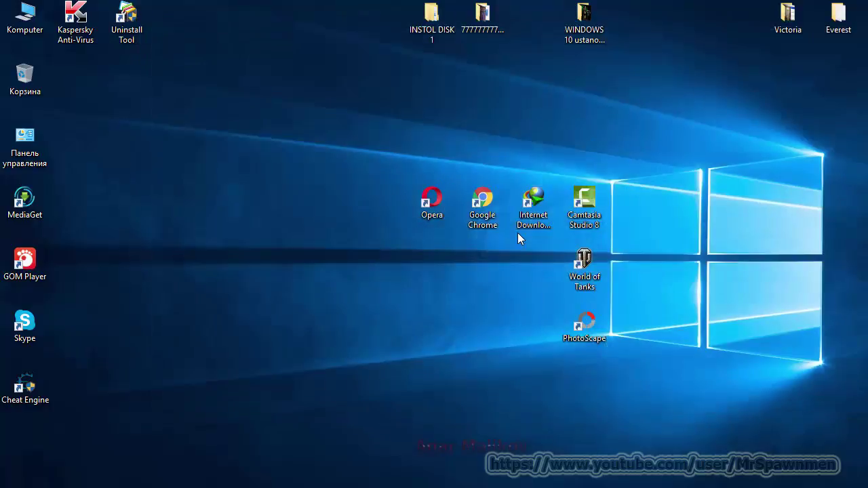